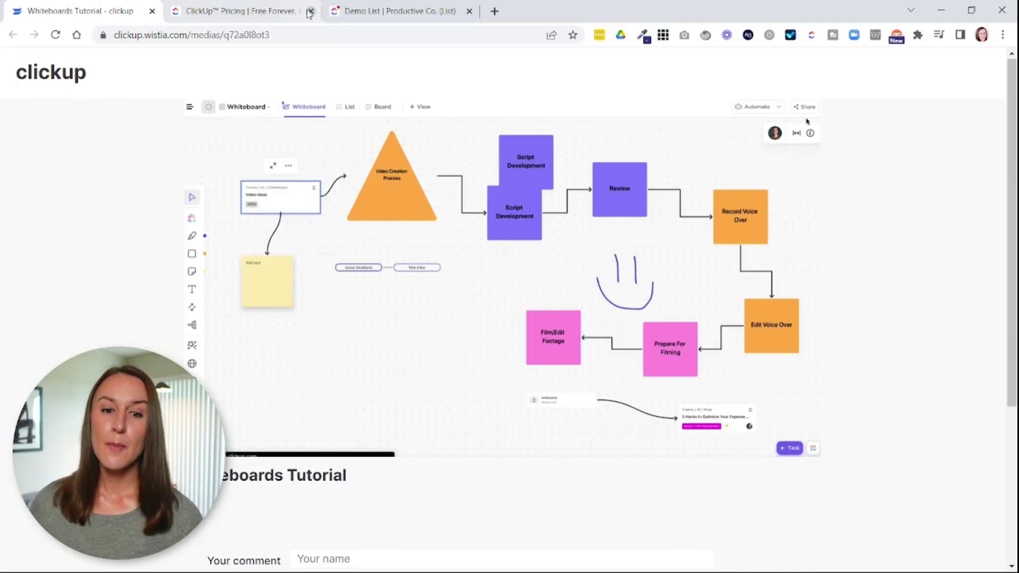
Switch to the ClickUp Pricing tab to compare Whiteboard limits per plan.
left_click(268, 9)
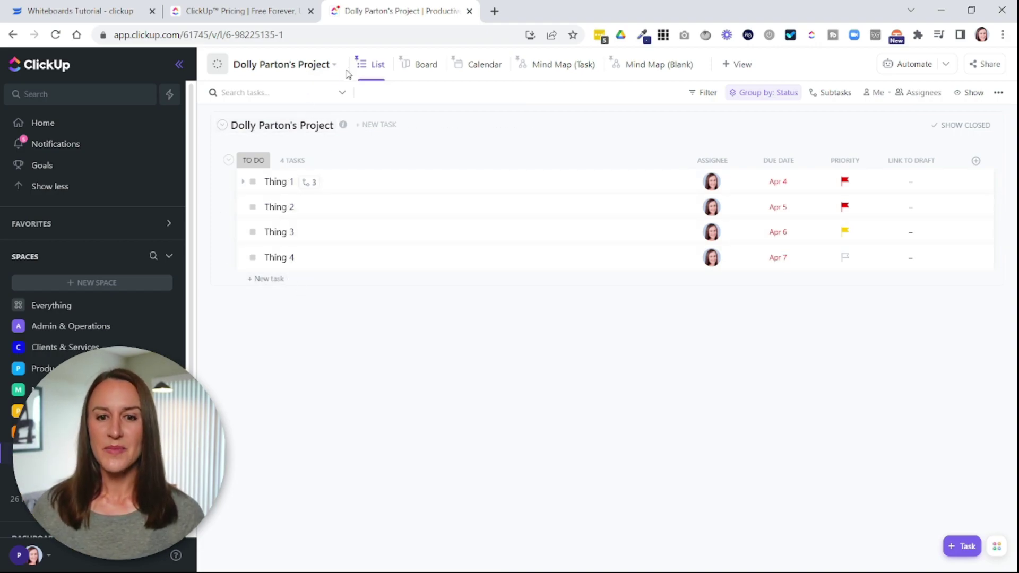
Add a pinned Whiteboard view to Dolly Parton's Project and begin it from scratch.
left_click(732, 65)
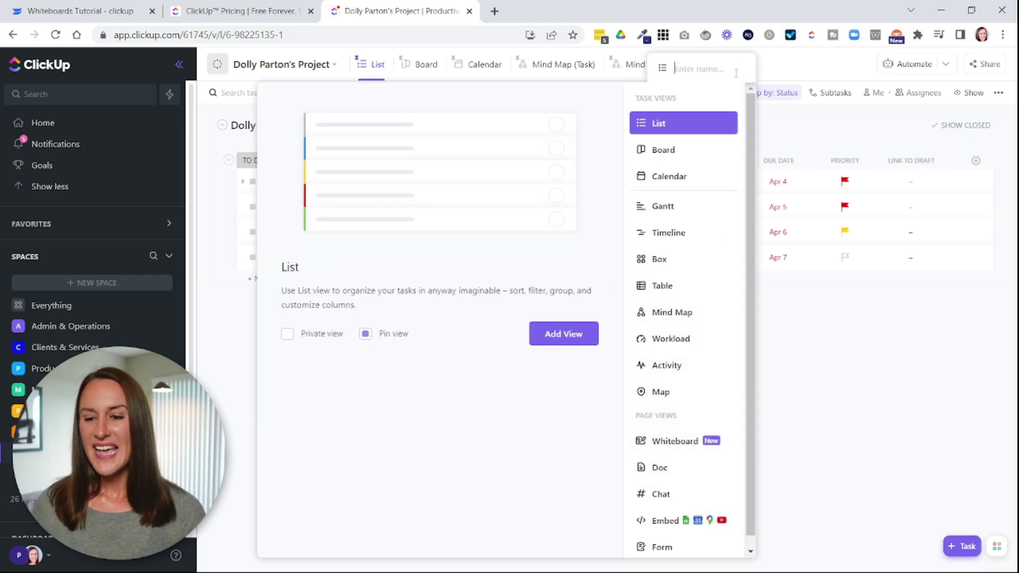
left_click(663, 447)
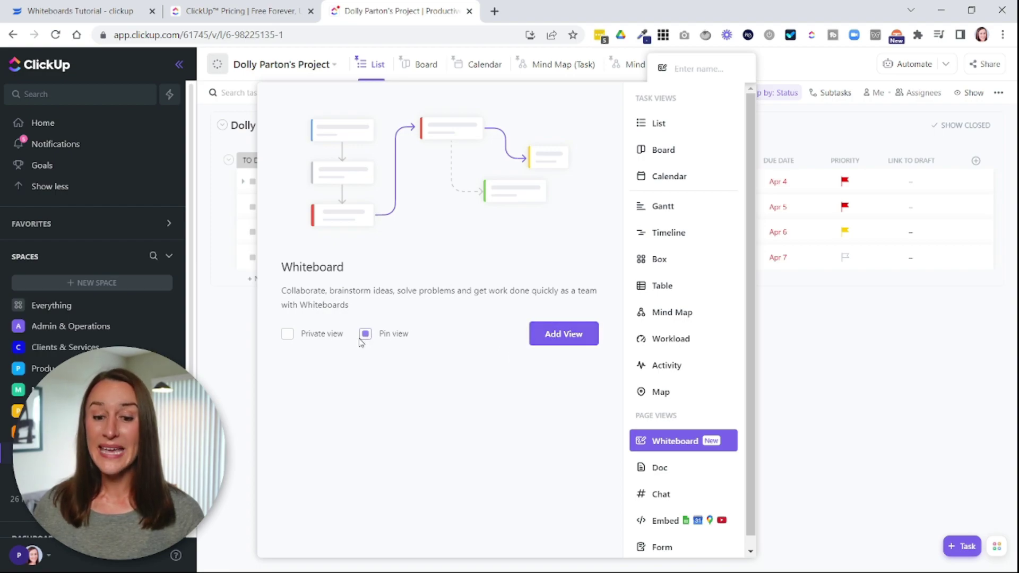
left_click(549, 343)
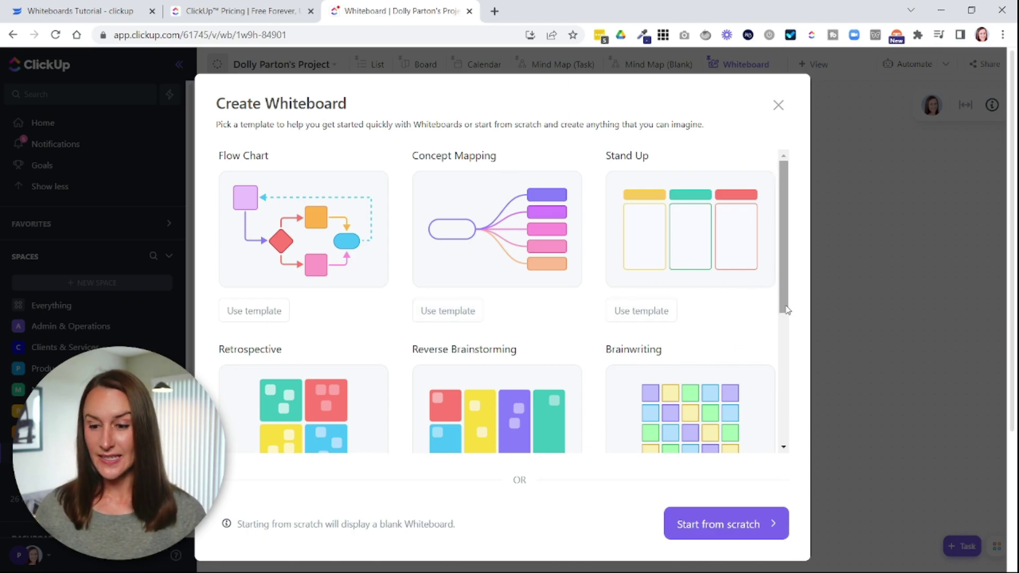
scroll(693, 452, "down", 5)
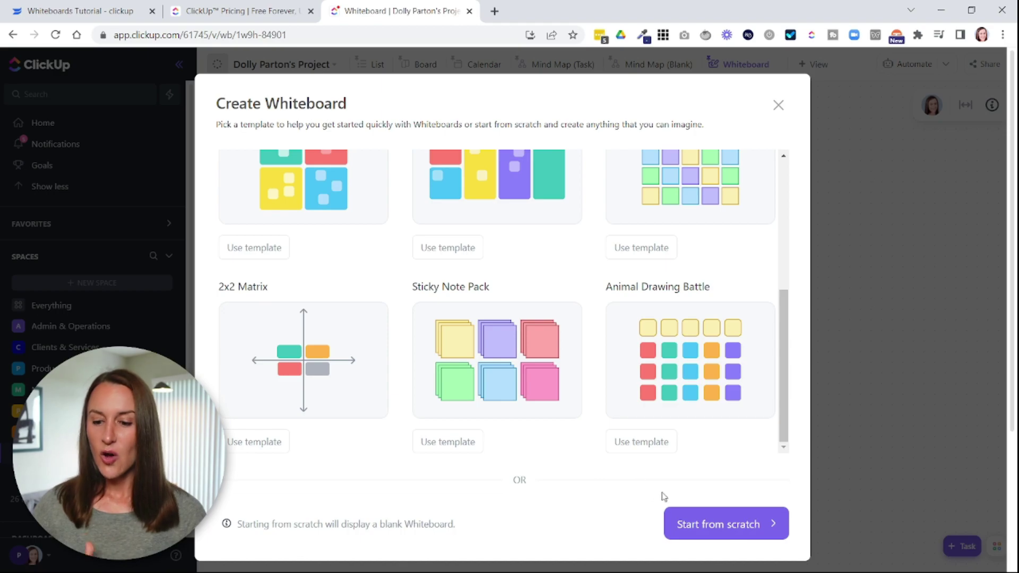
left_click(719, 525)
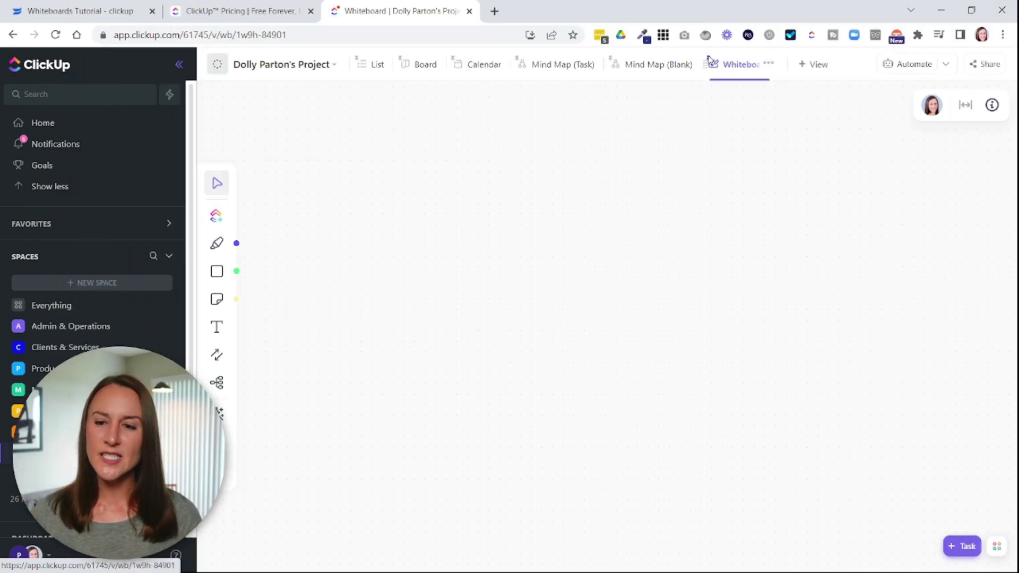
Drag the Whiteboard view tab to show reordering, then open its options menu.
left_click_drag(707, 58, 733, 91)
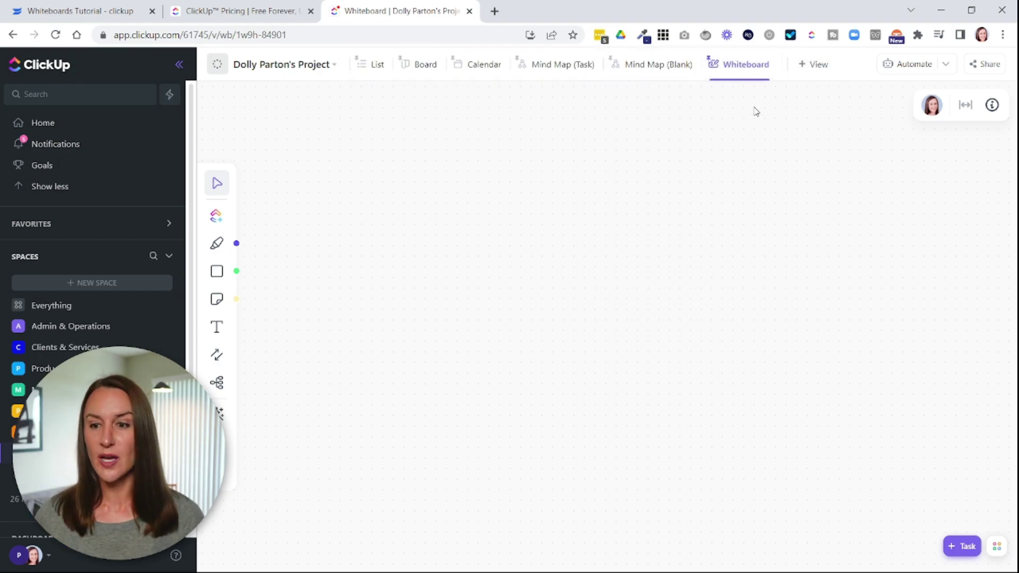
left_click(764, 65)
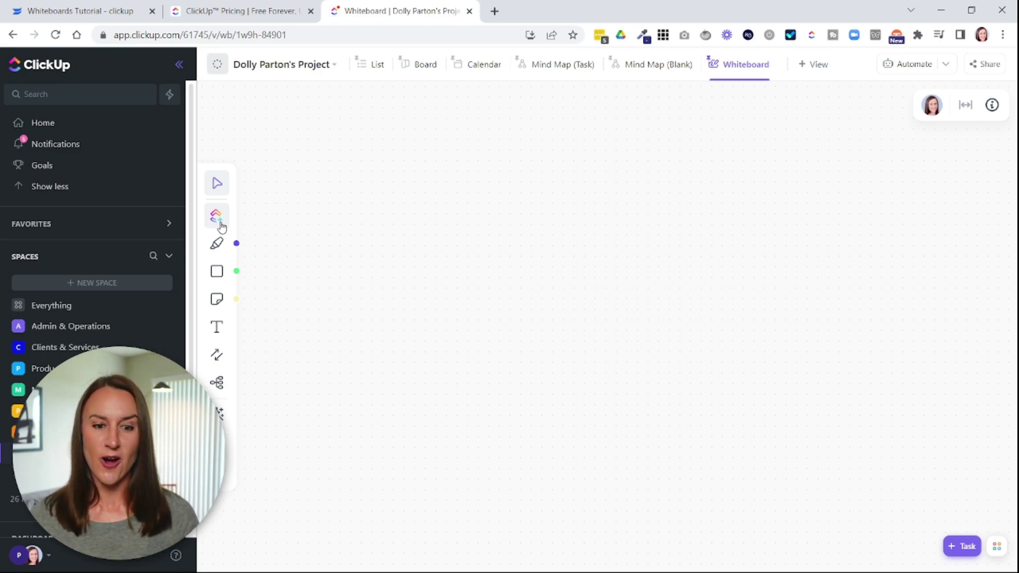
Add the Thing 2 task card from Recent and move it to the board's top left.
left_click(221, 224)
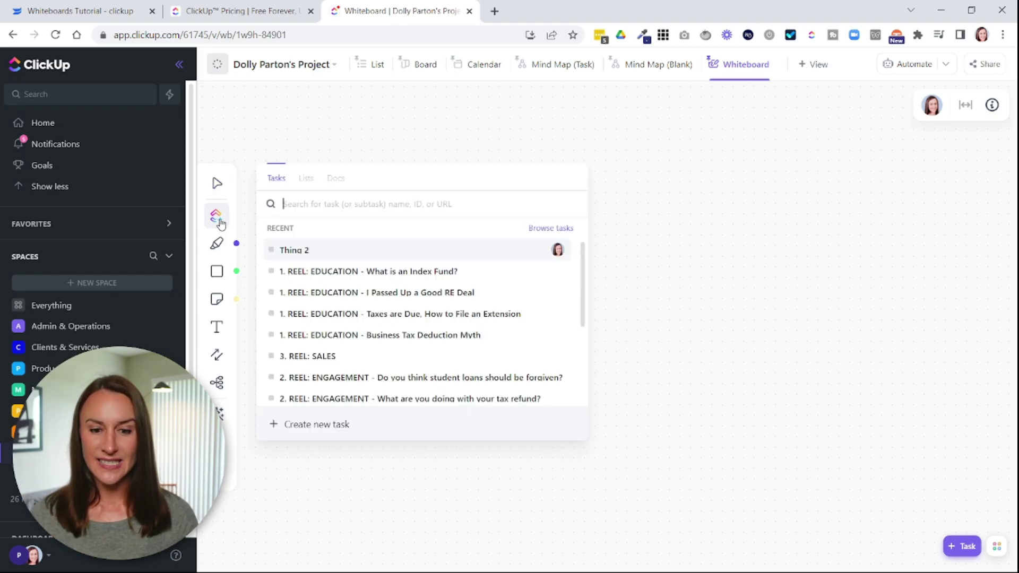
left_click(307, 251)
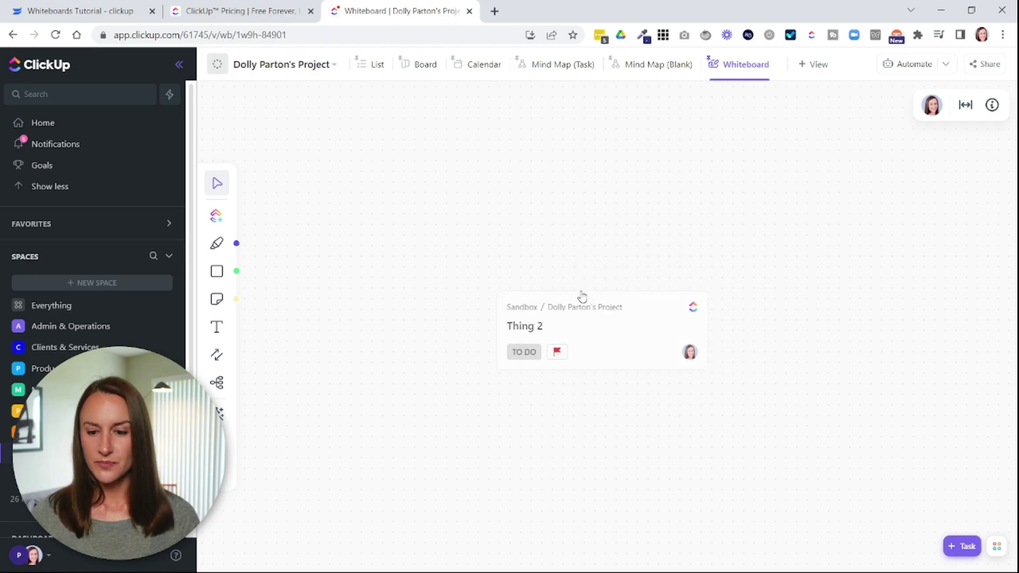
left_click_drag(580, 295, 300, 240)
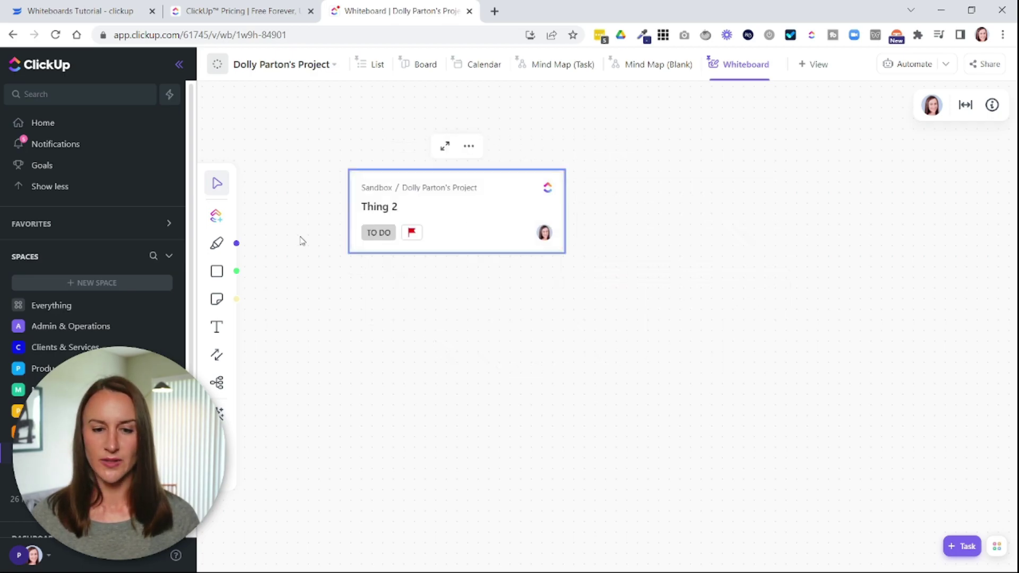
Browse tasks in Personal Space and Clients & Services, then close the task picker.
left_click(216, 218)
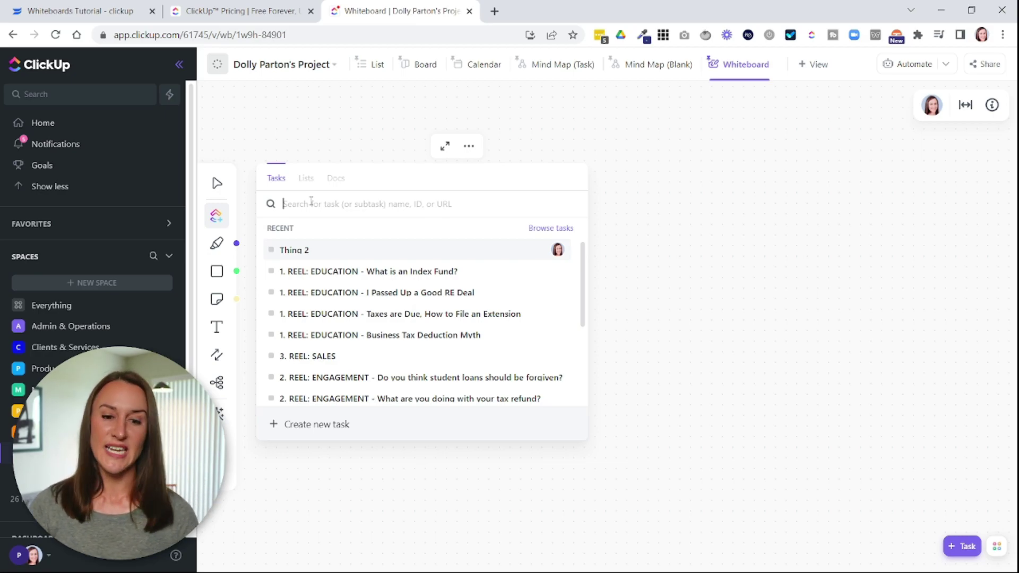
left_click(548, 232)
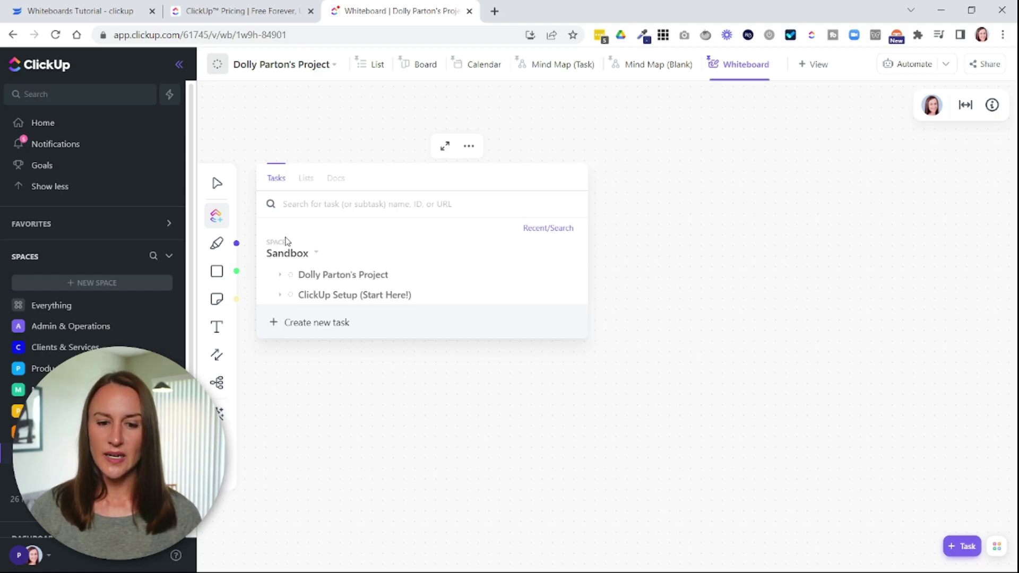
left_click(317, 259)
left_click(319, 308)
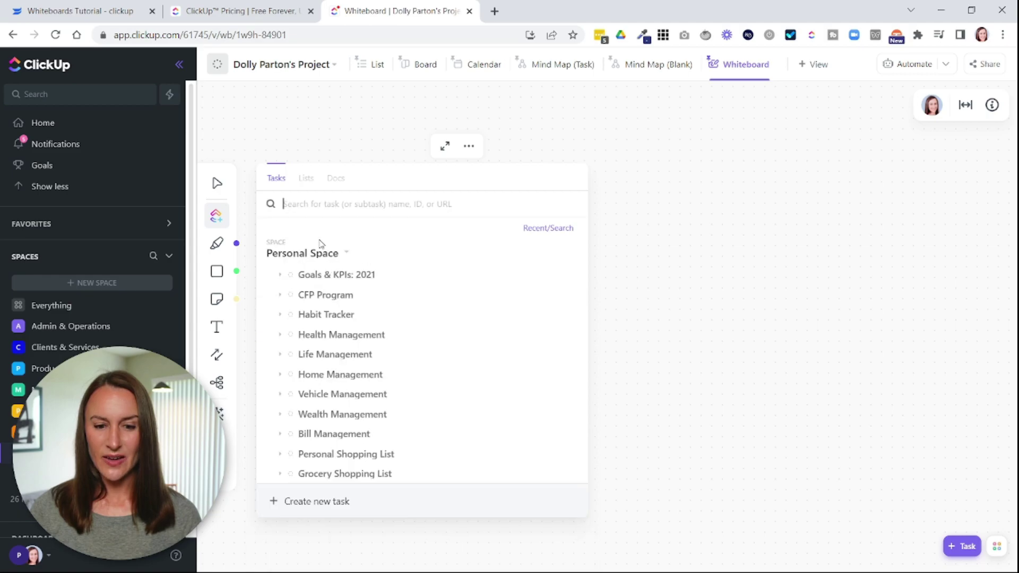
left_click(318, 257)
left_click(332, 245)
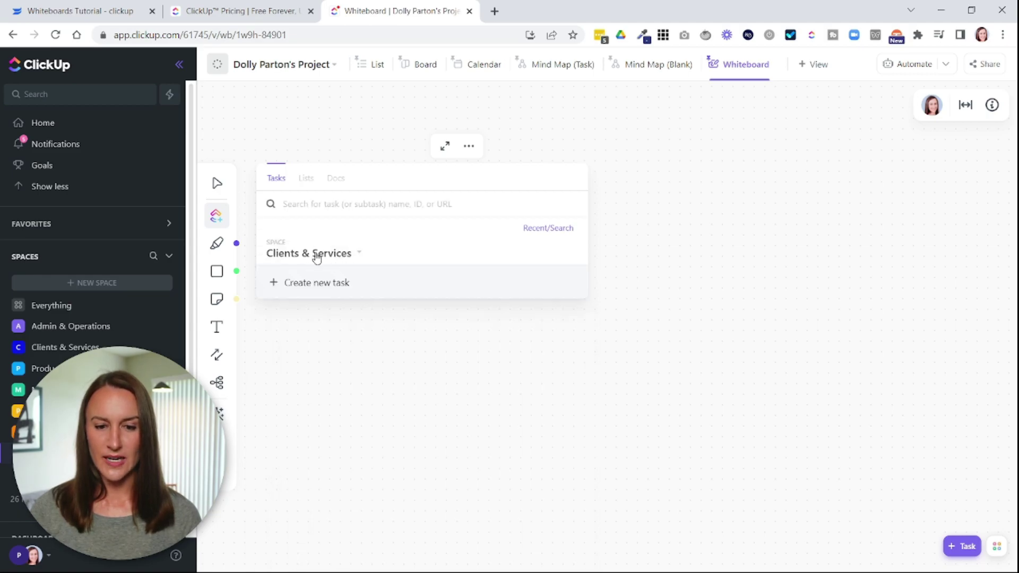
left_click(319, 254)
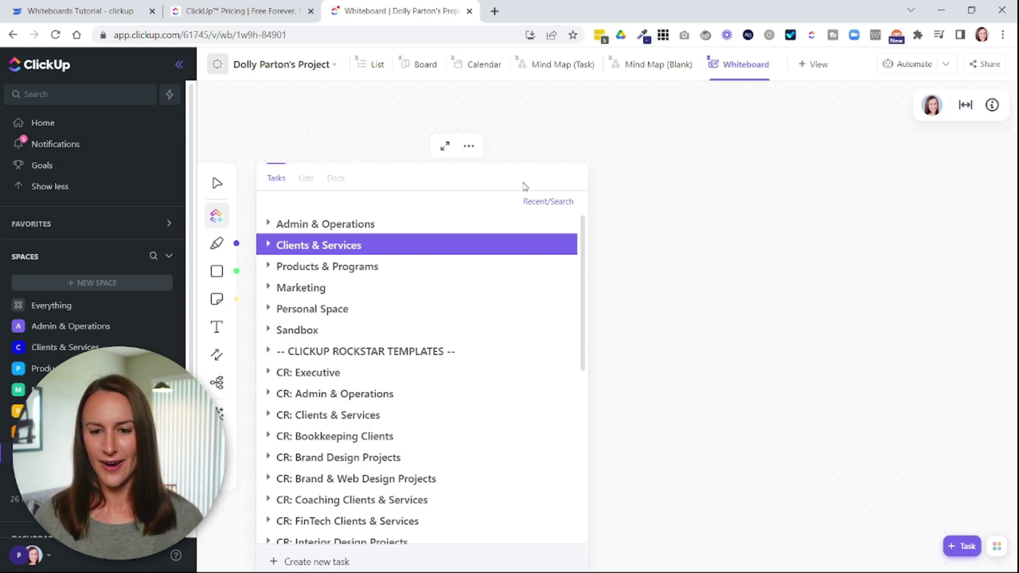
left_click(605, 215)
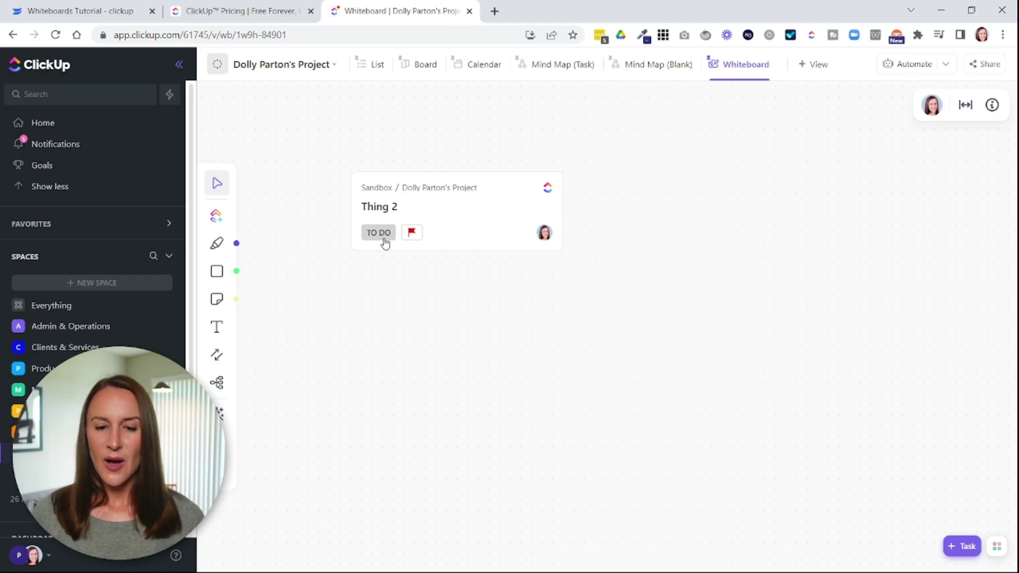
scroll(422, 166, "right", 3)
scroll(423, 166, "down", 2)
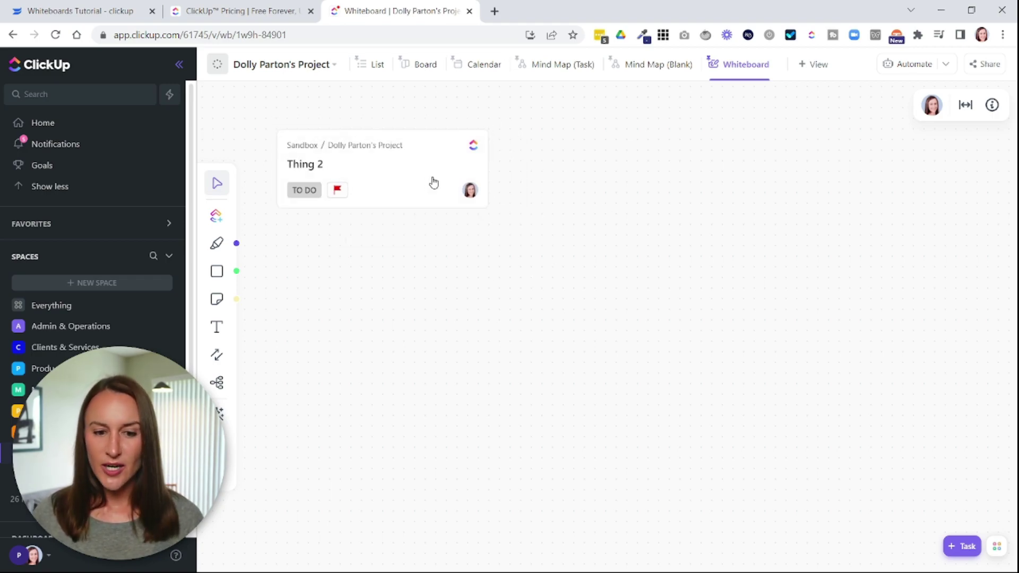
Draw a yellow freehand squiggle to the right of the Thing 2 card.
left_click(215, 245)
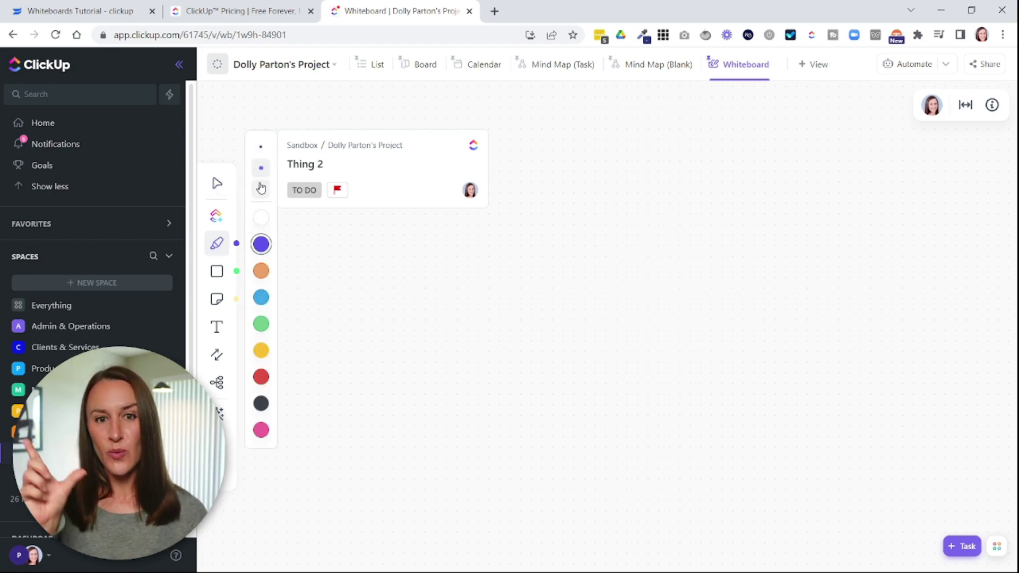
left_click(260, 351)
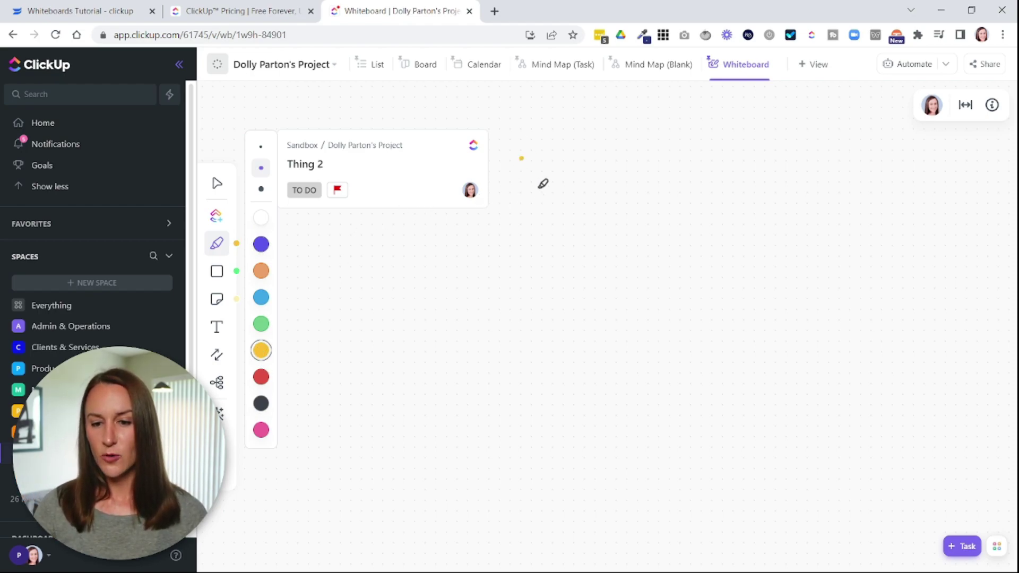
mouse_move(505, 134)
left_mouse_down()
mouse_move(558, 219)
mouse_move(530, 154)
mouse_move(594, 177)
mouse_move(605, 171)
left_mouse_up()
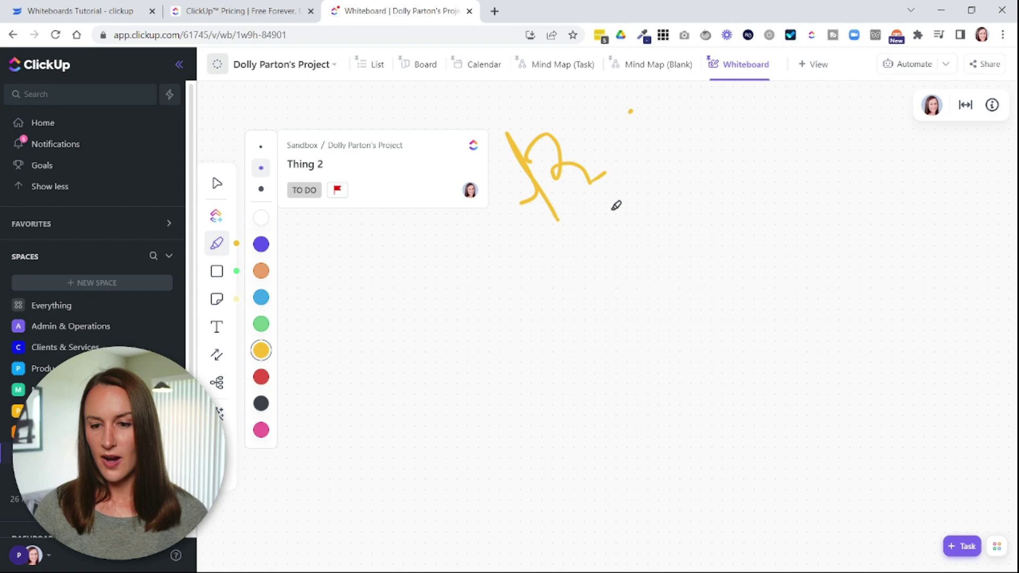
left_click_drag(612, 208, 633, 155)
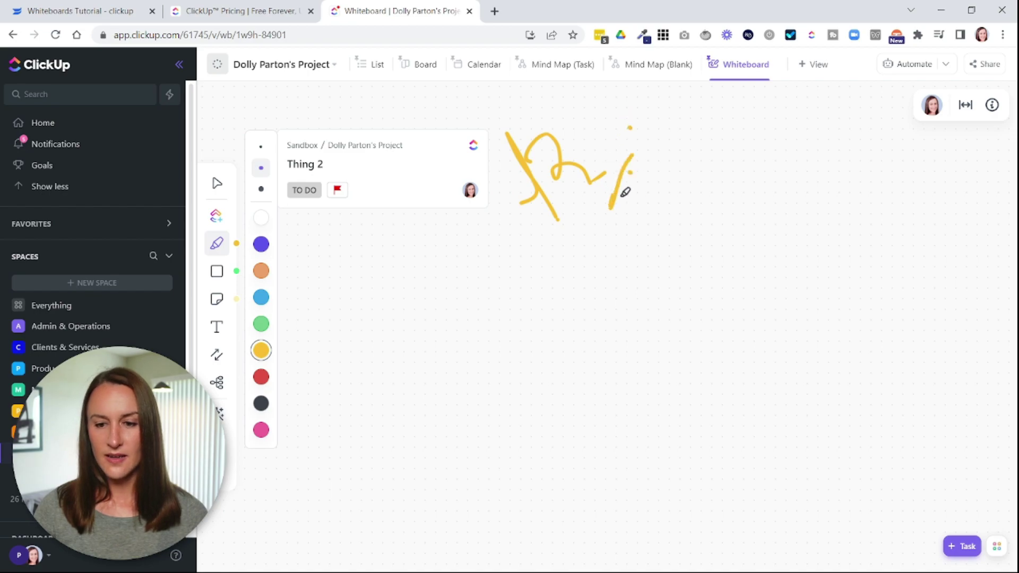
Place a green diamond below the card and a circle beside it, coloured pink.
left_click(224, 273)
left_click(260, 275)
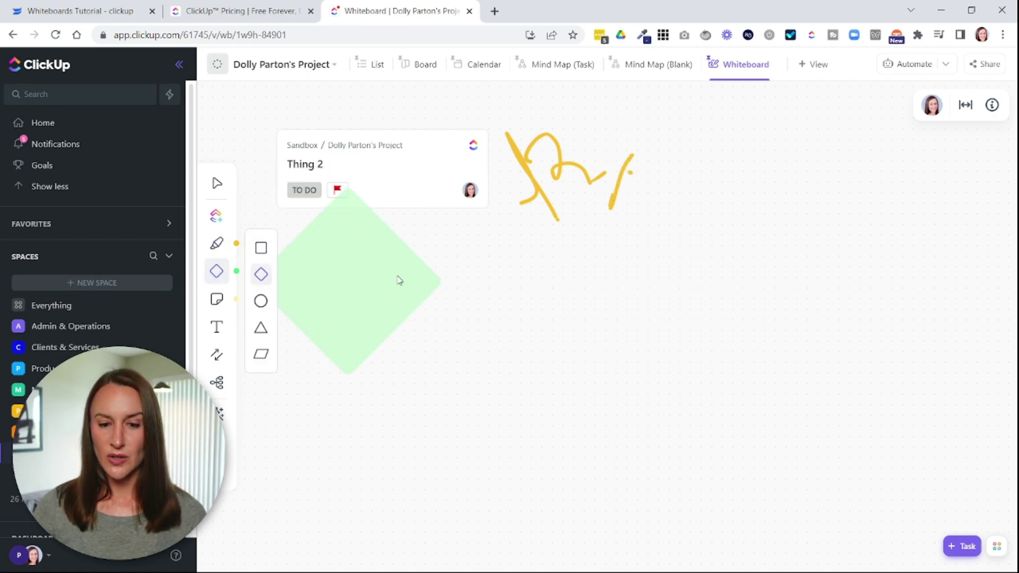
left_click(444, 341)
left_click(260, 275)
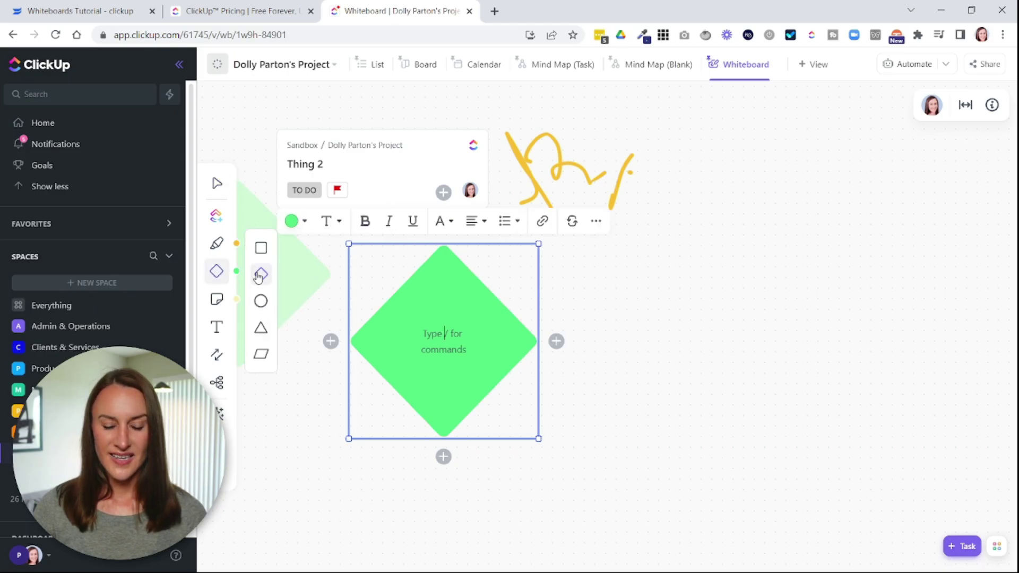
left_click(261, 300)
left_click(702, 320)
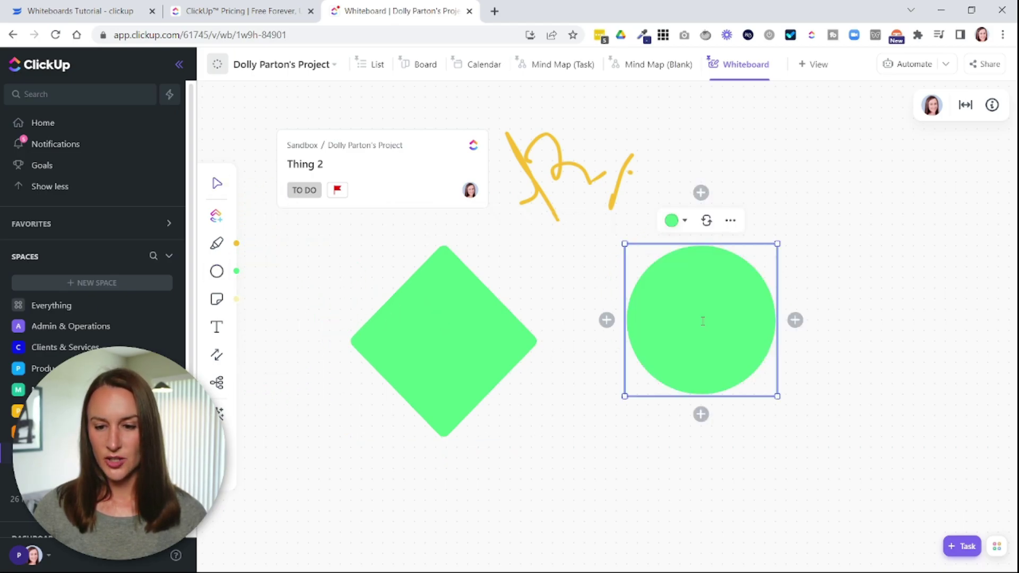
left_click(553, 221)
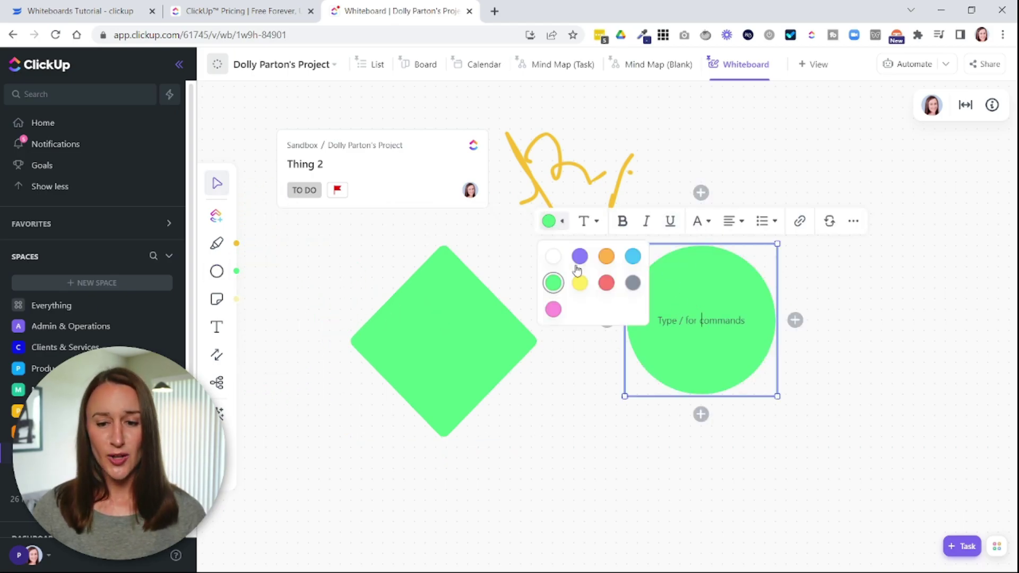
left_click(552, 309)
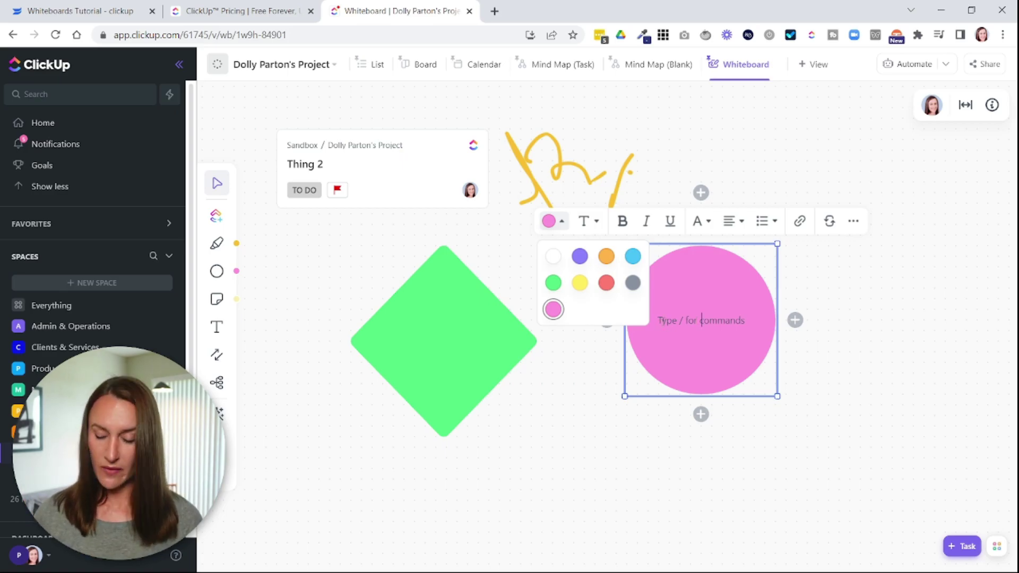
Type / in the pink circle, scroll the slash-command options, then dismiss them.
type("/")
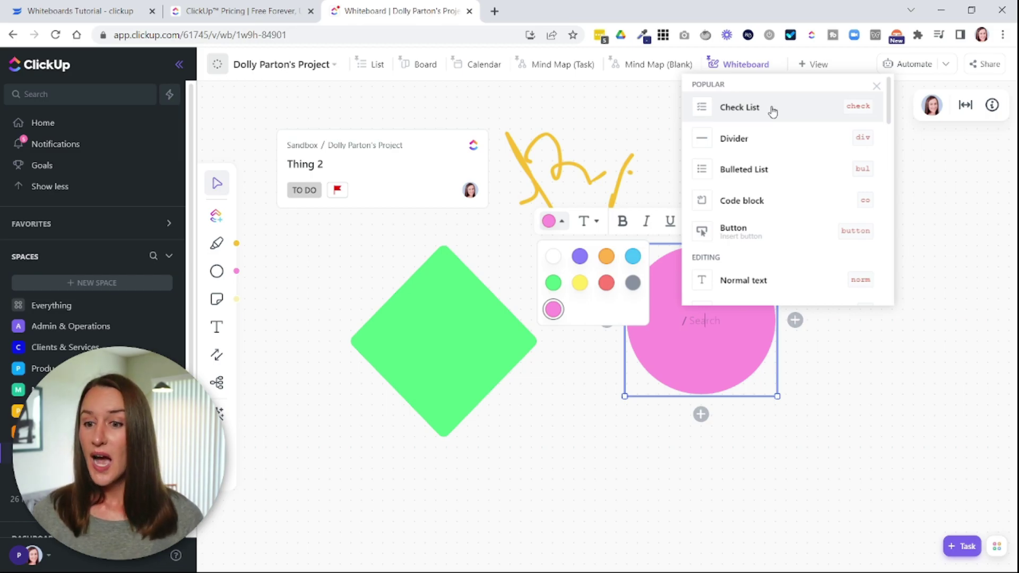
scroll(784, 210, "down", 1)
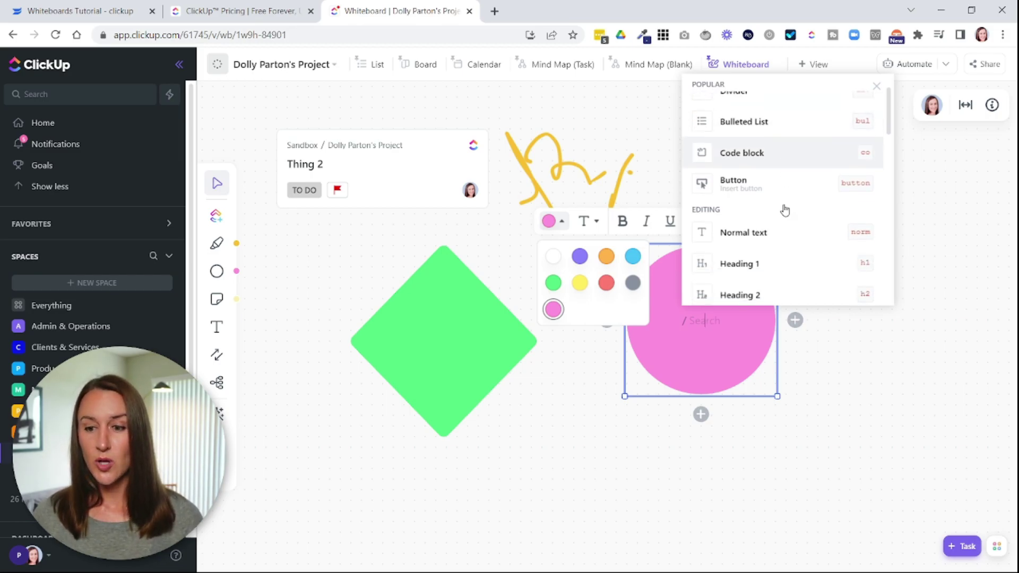
scroll(785, 223, "down", 10)
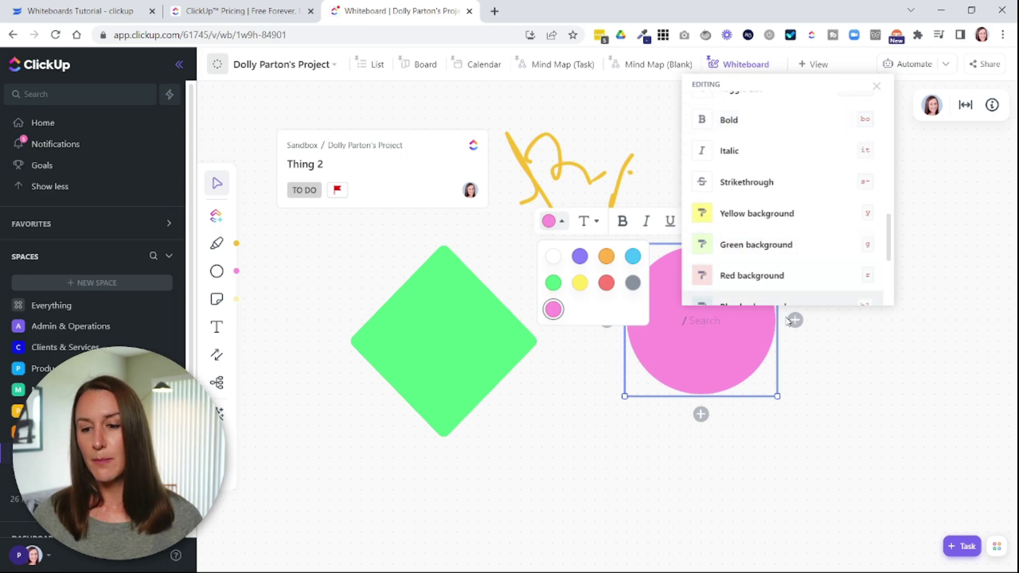
key("Escape")
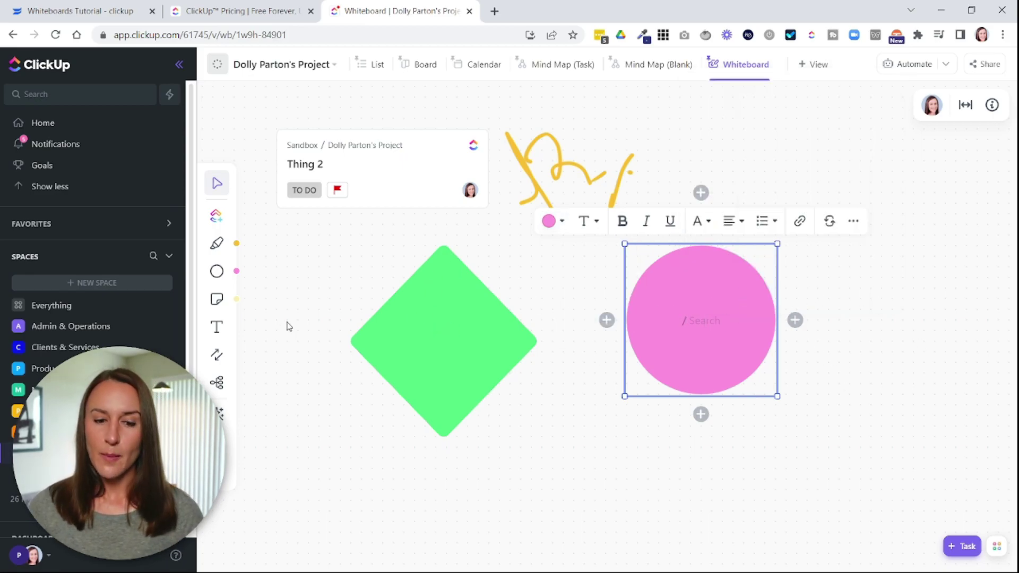
Add a sticky note over the green diamond reading ';wealewkjqwera' and 'asdfasd'.
left_click(217, 306)
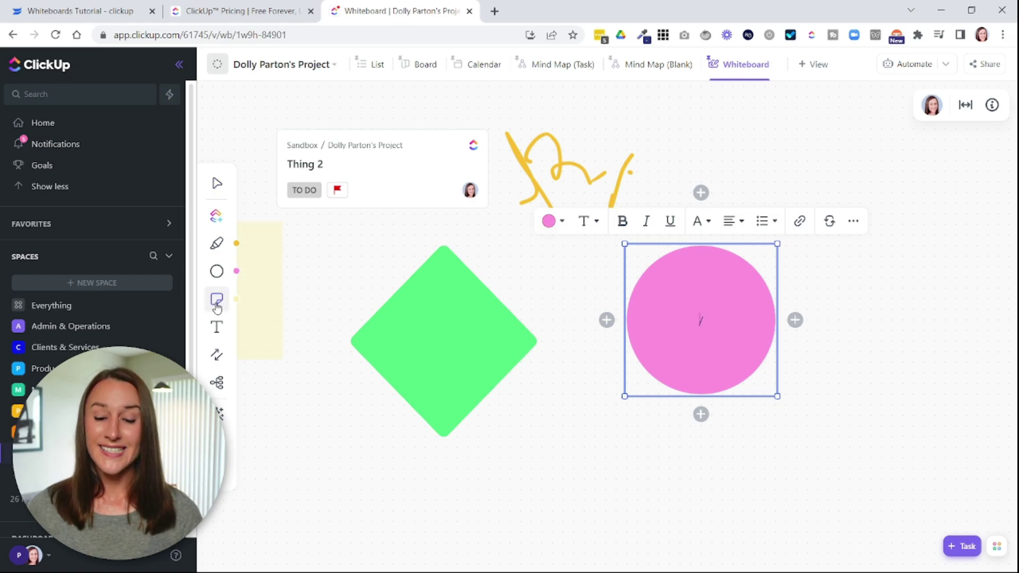
left_click(380, 350)
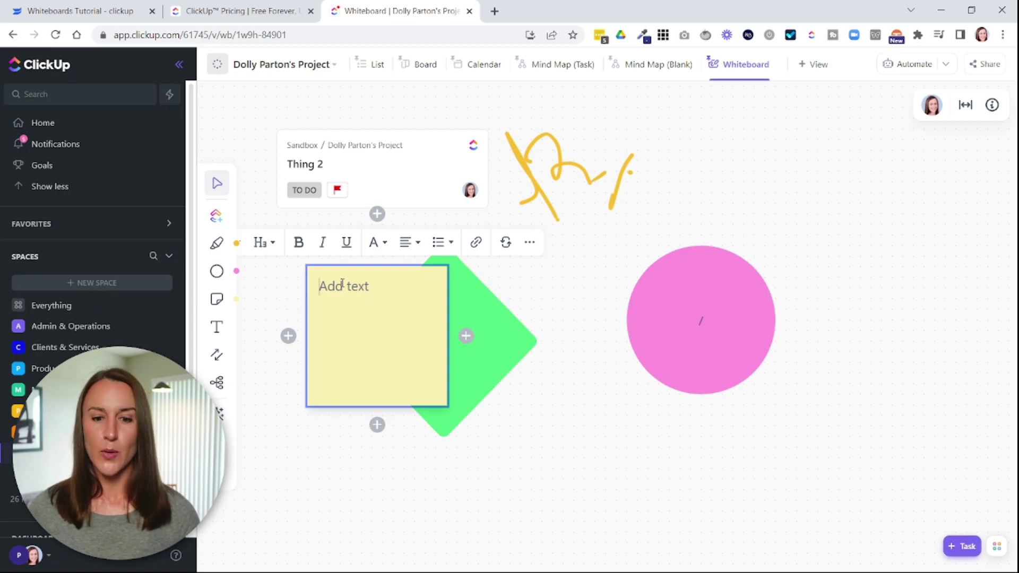
type(";wealewkjqwera")
key("Return")
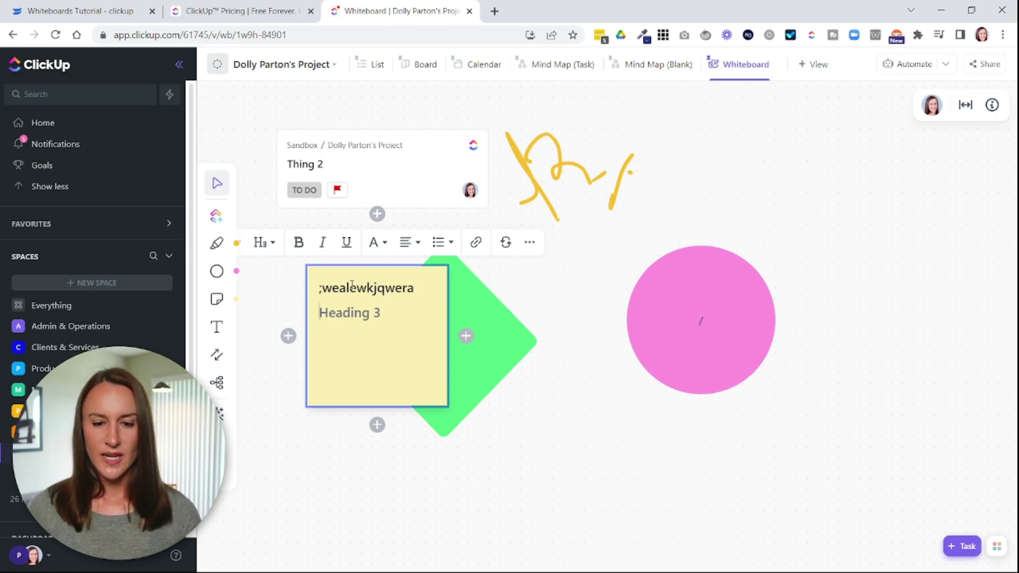
type("asdfasd")
key("Return")
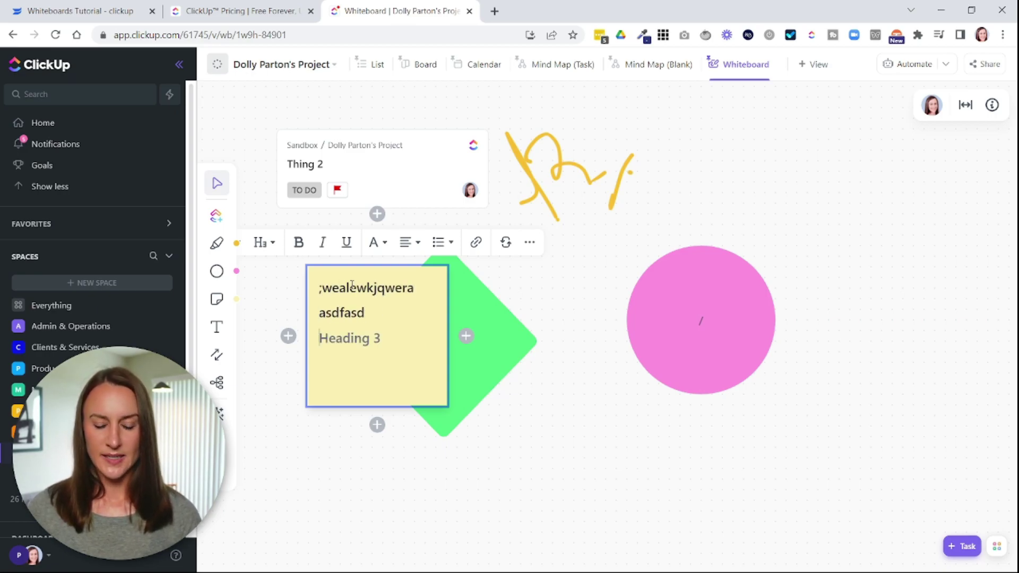
Add a text block 'asdfasd / asdfasdf / asdf' above the pink circle, then select the sticky note.
left_click(216, 327)
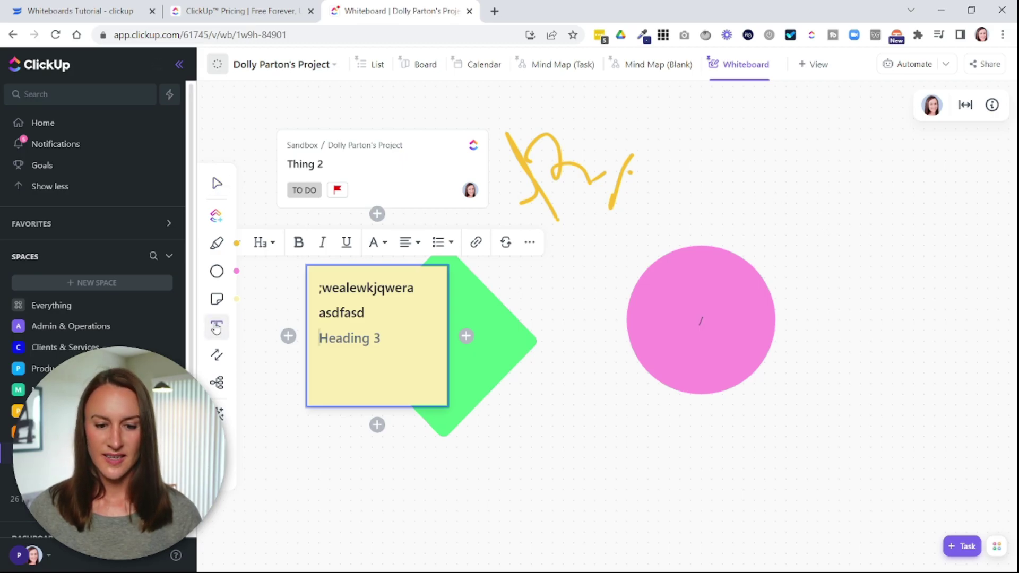
left_click(817, 184)
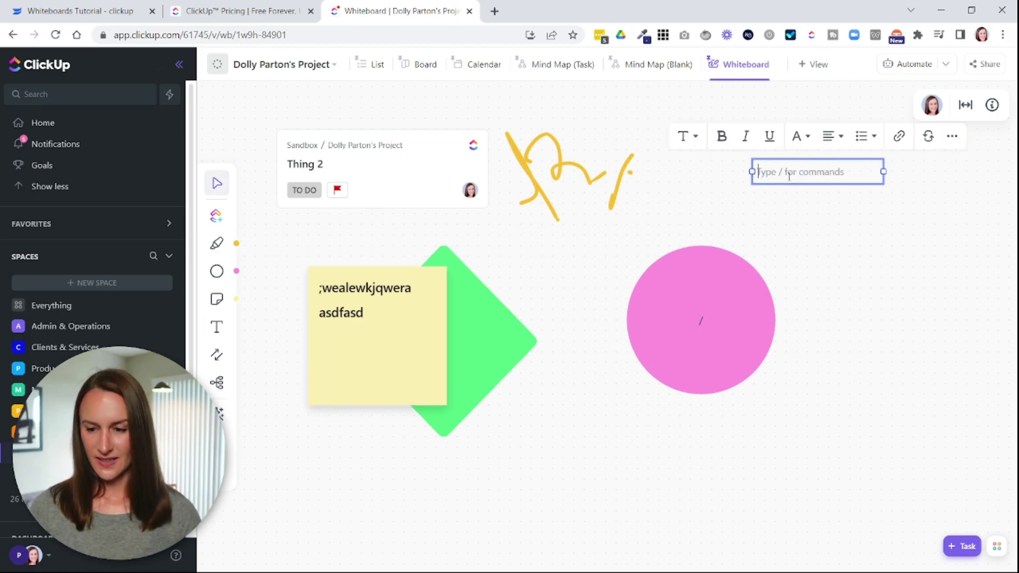
type("asdfasd")
key("Return")
type("asdfasdf")
key("Return")
type("asdf")
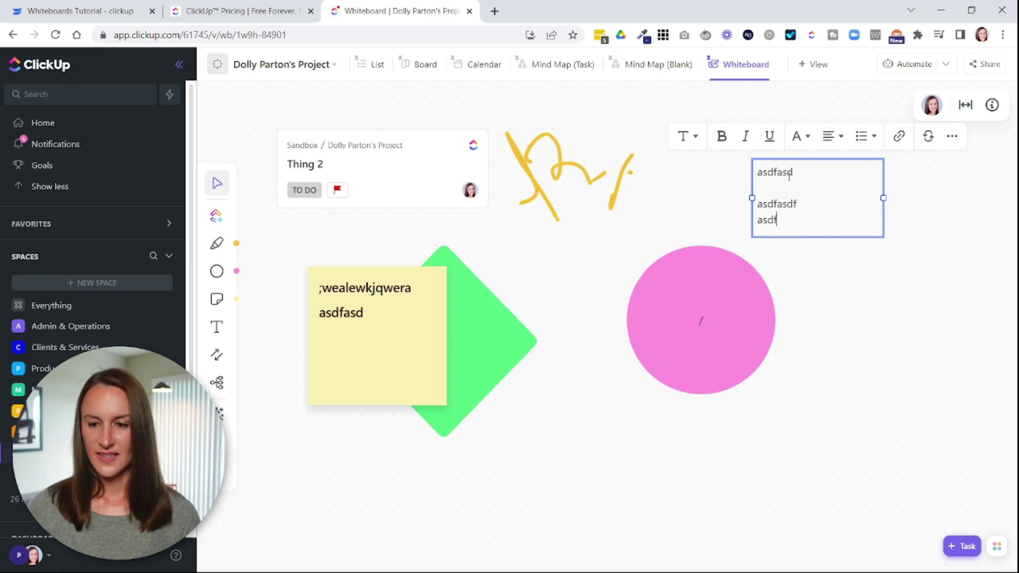
left_click(378, 516)
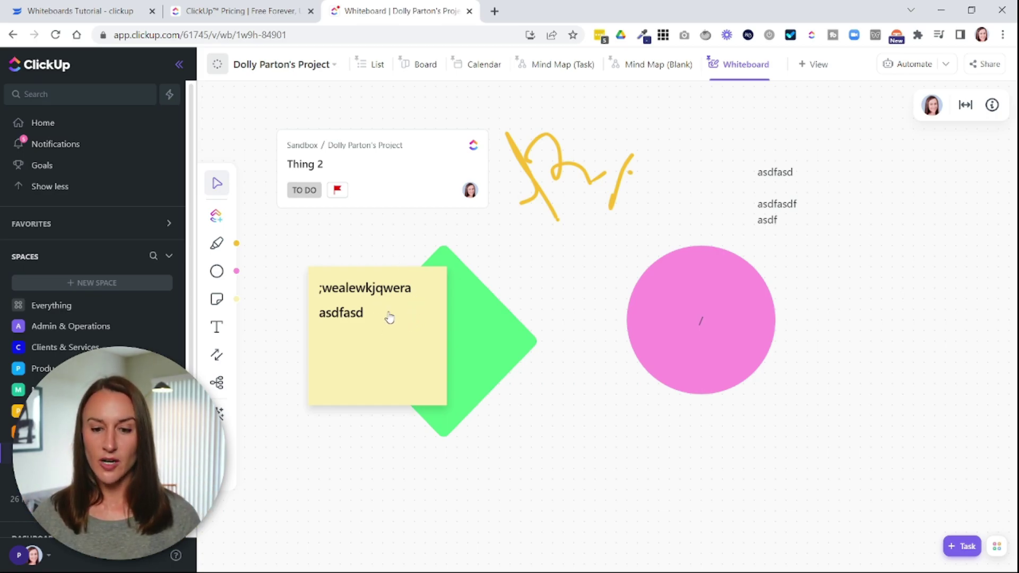
left_click(374, 336)
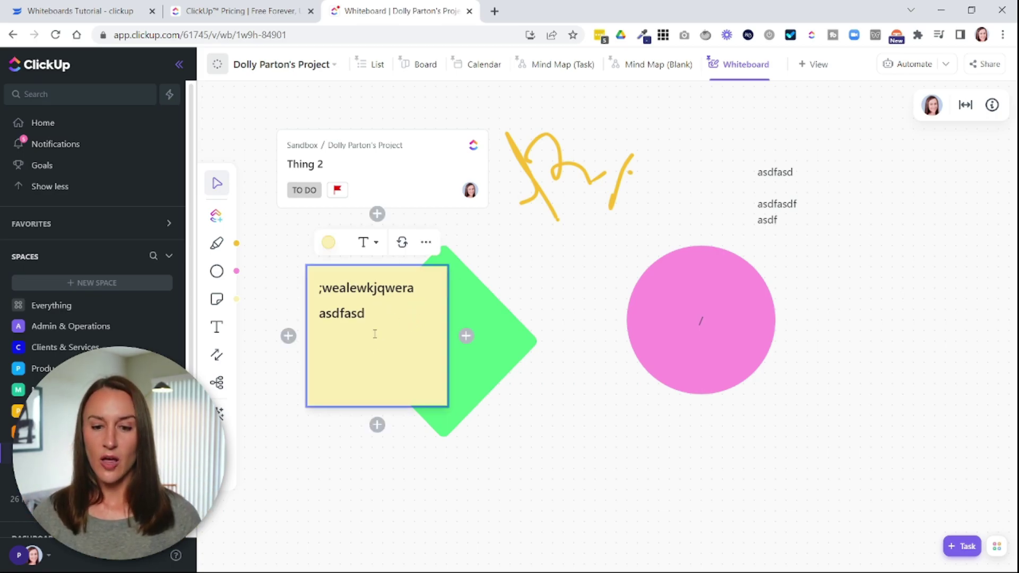
Send the sticky note backward, then all the way to the back.
left_click(425, 243)
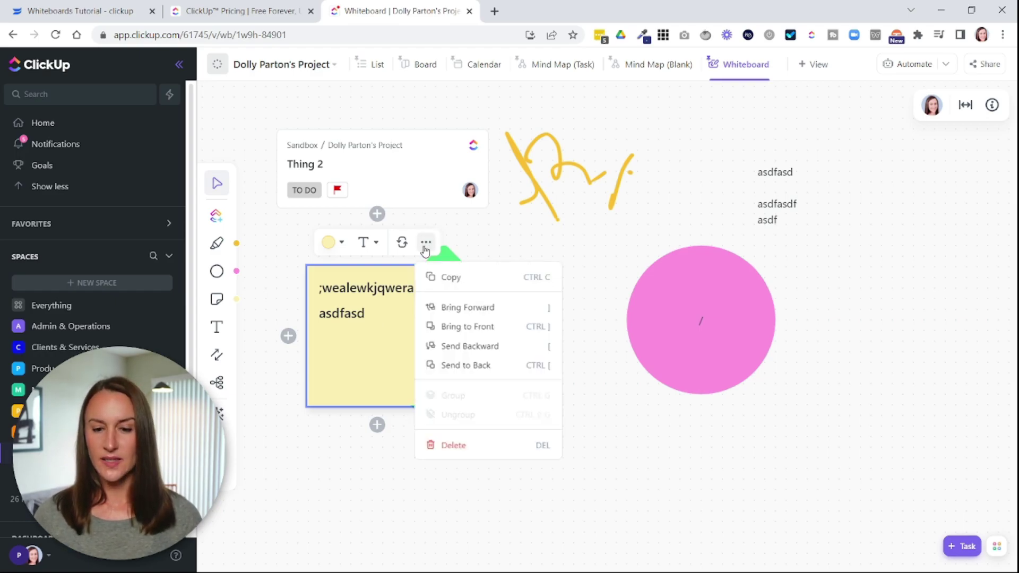
left_click(463, 352)
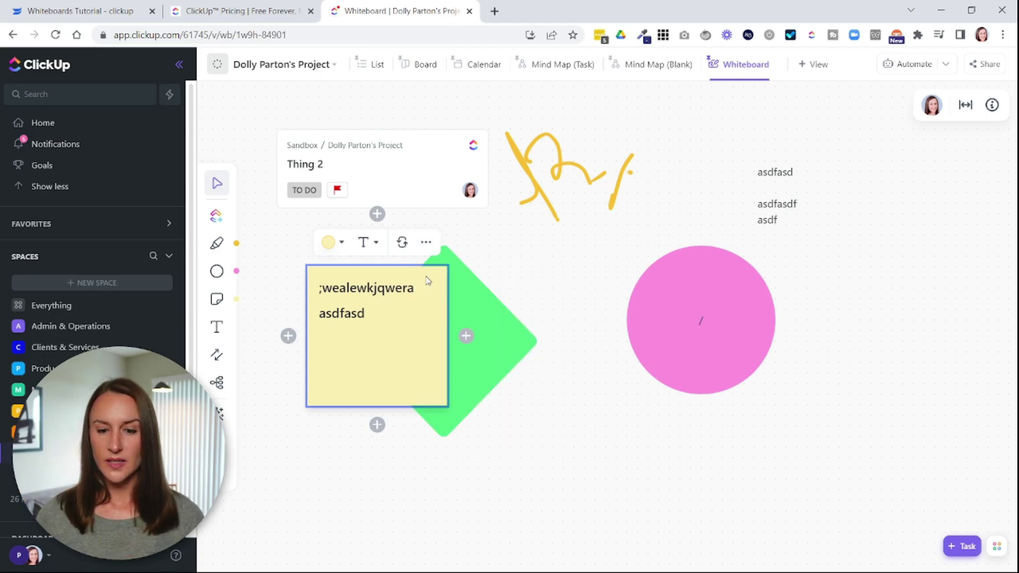
left_click(426, 243)
left_click(463, 365)
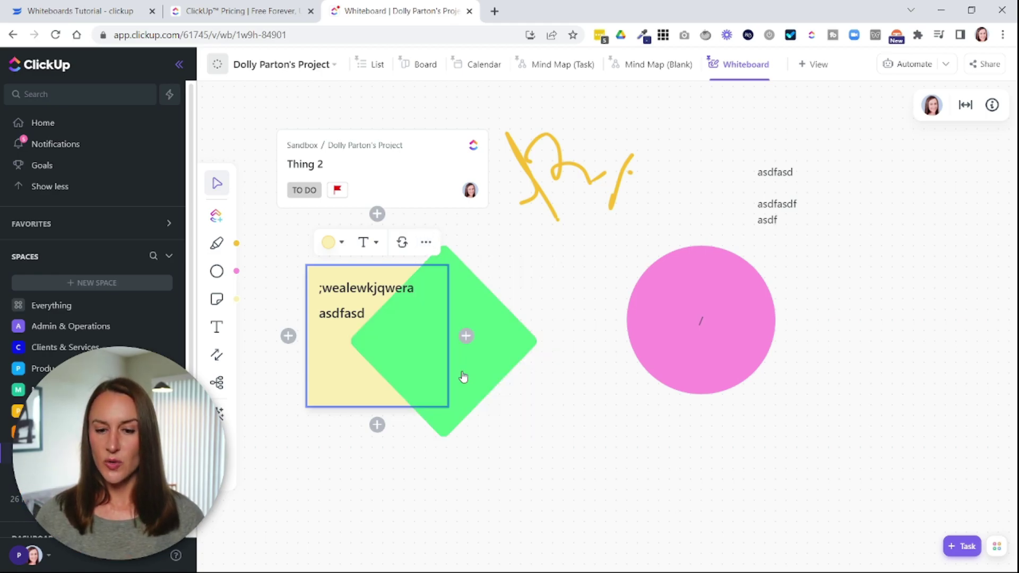
Shift the green diamond right and connect a new pink circle below the first.
left_click(520, 458)
left_click_drag(439, 316, 481, 326)
left_click_drag(629, 320, 746, 458)
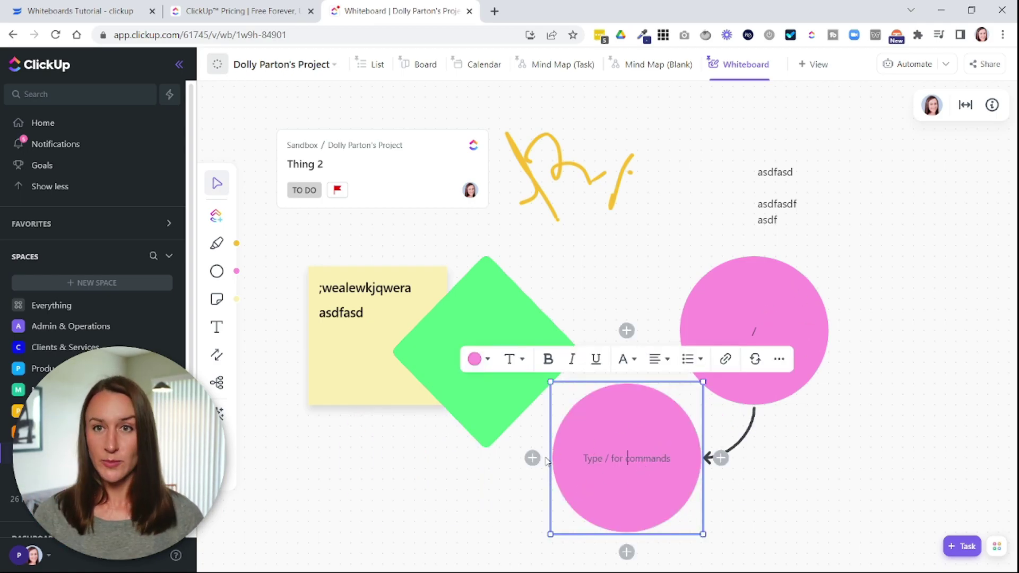
Add a connected circle right of the lower circle and two more stacked above it.
mouse_move(530, 461)
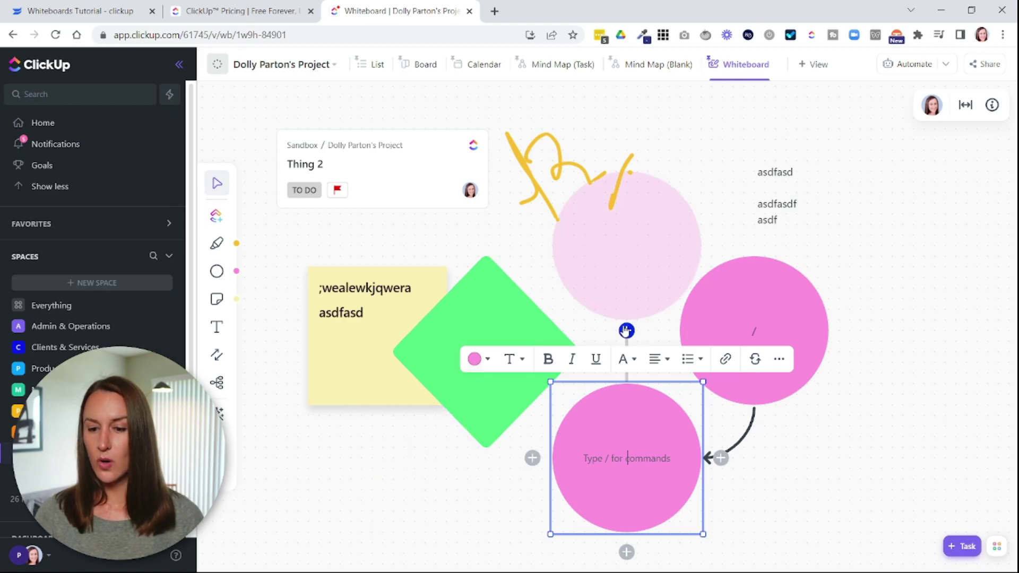
left_click(720, 458)
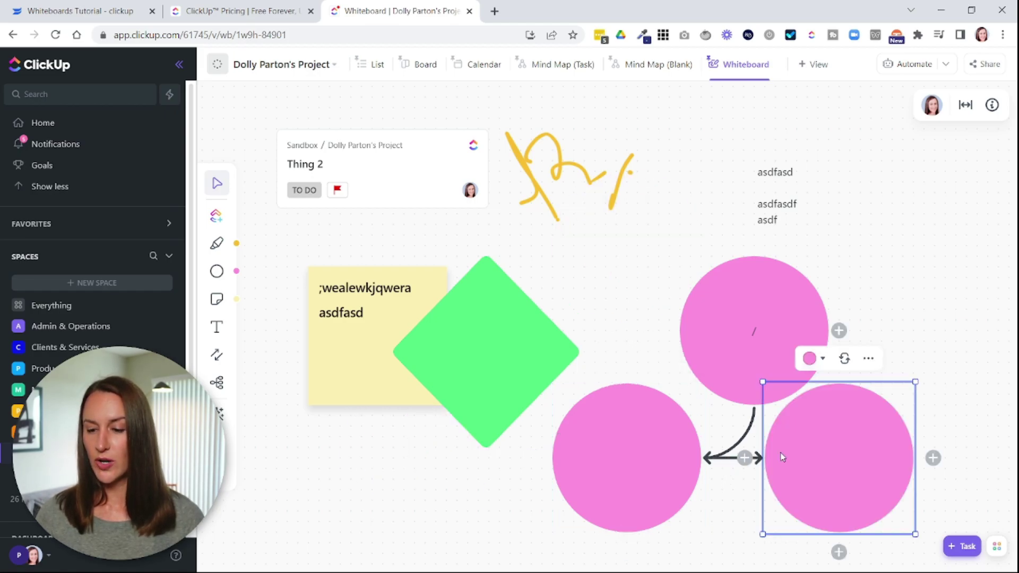
left_click(841, 331)
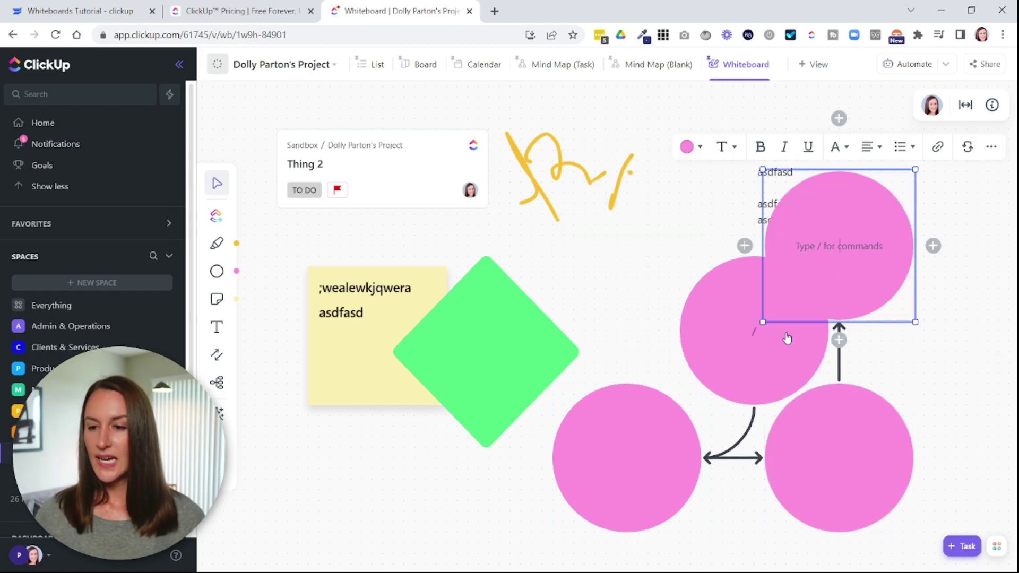
left_click(838, 119)
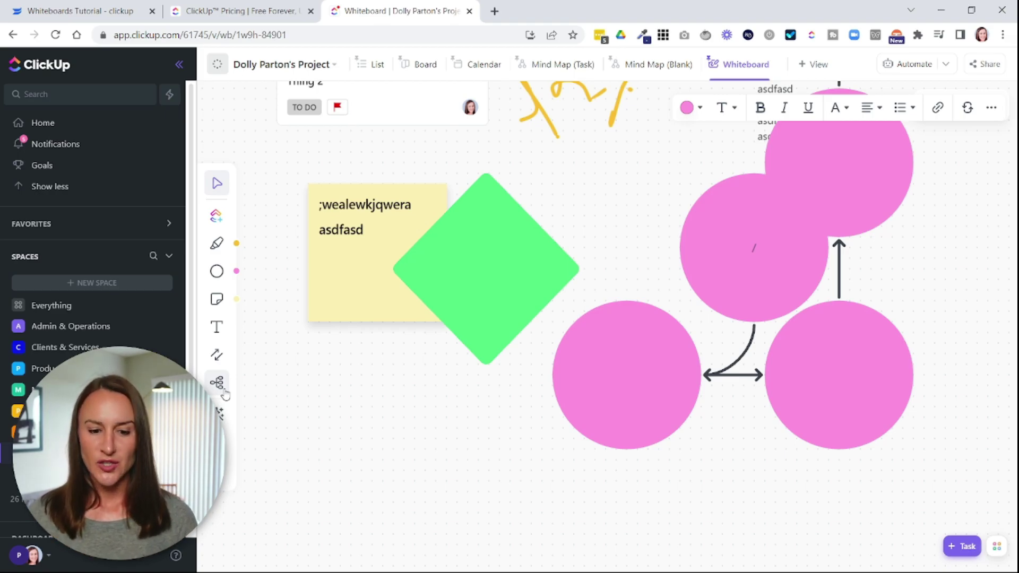
Start a mind map below the sticky note with node 'thing 1' and child 'thing2'.
left_click(221, 392)
left_click(307, 417)
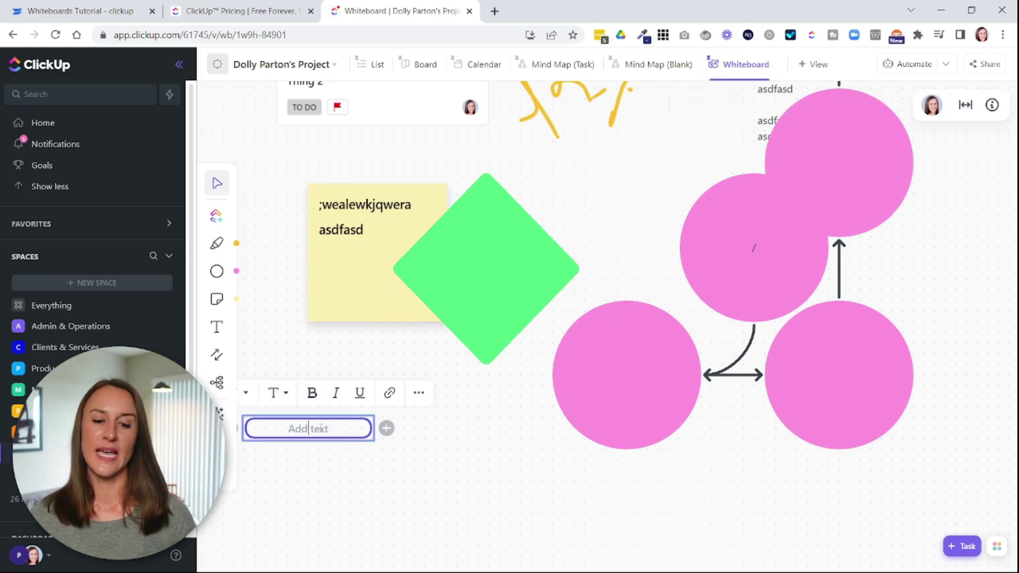
type("thing 1")
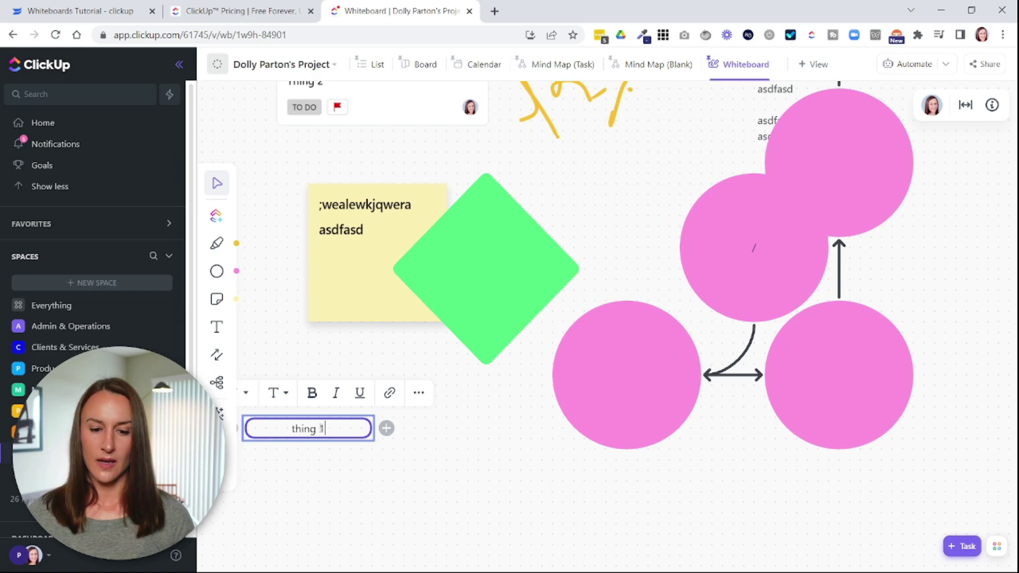
key("Tab")
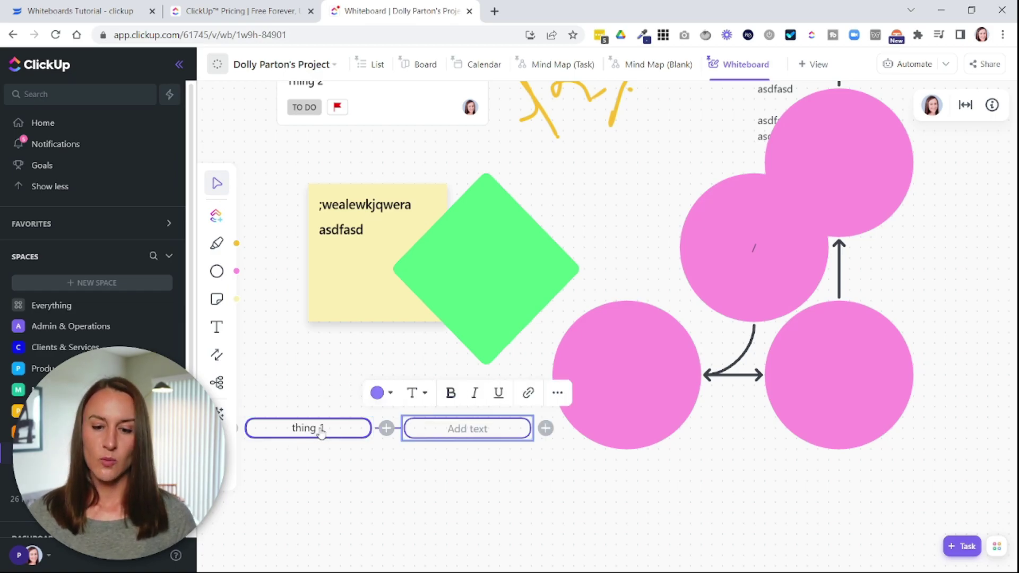
type("things")
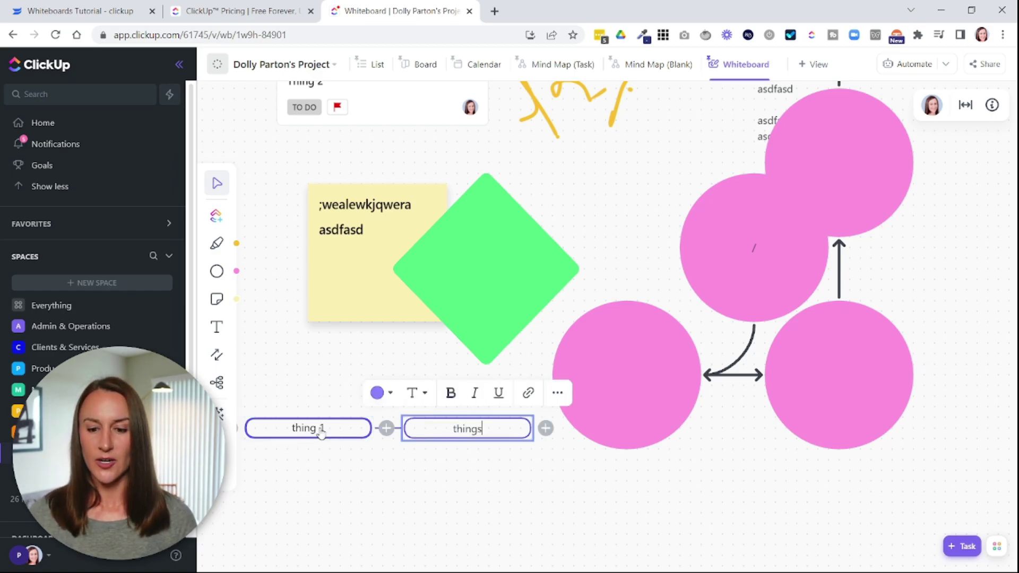
key("BackSpace")
type("2")
key("Return")
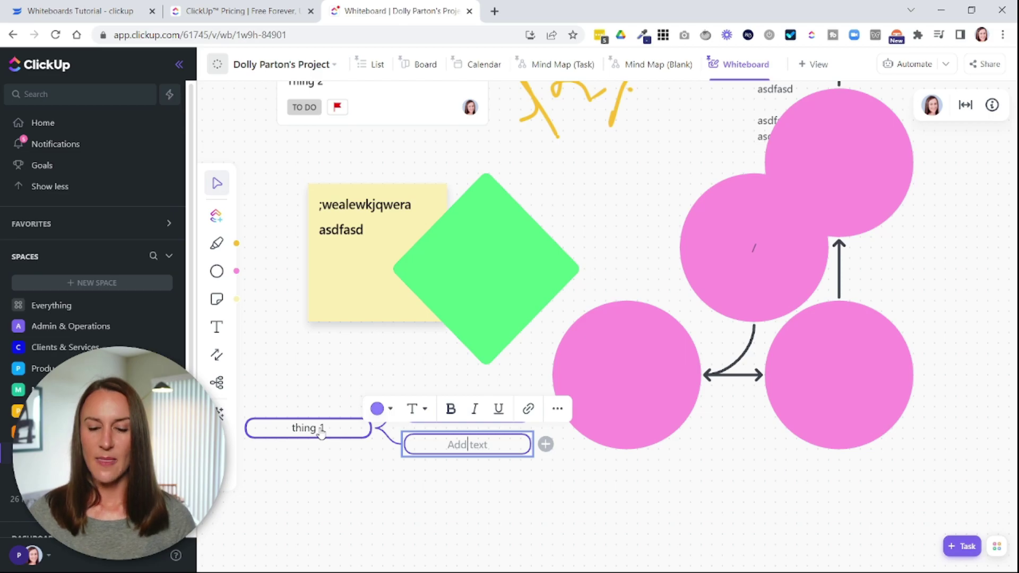
Dismiss the empty mind-map node and switch to the Mind Map (Task) view.
left_click(407, 520)
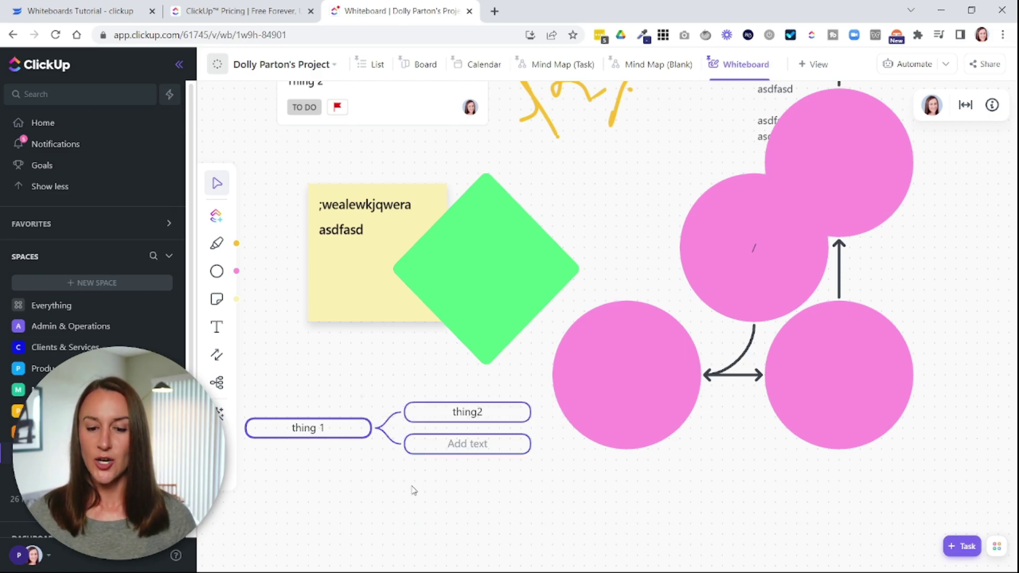
left_click(468, 445)
key("Escape")
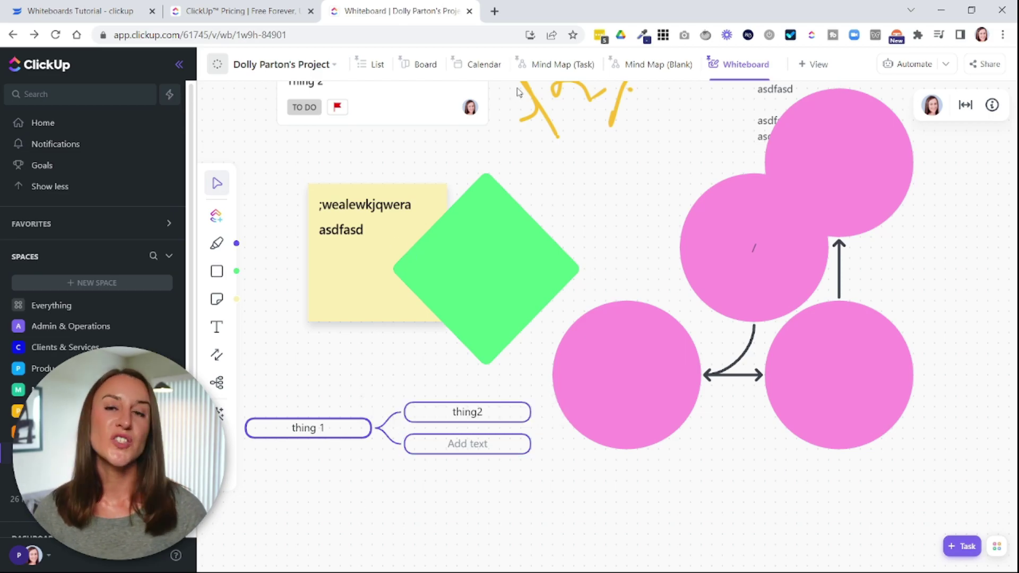
left_click(565, 69)
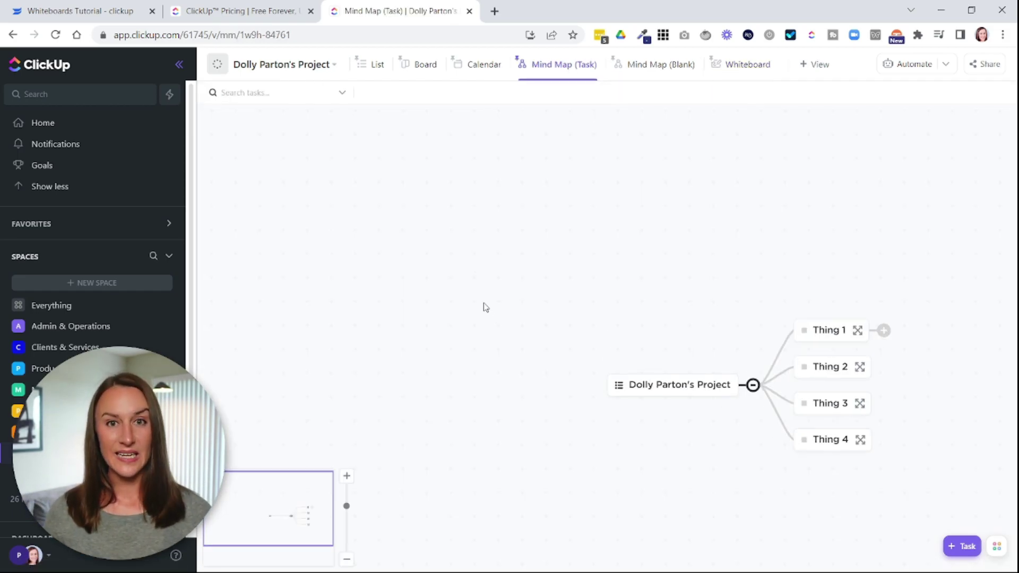
Center the Thing 1–4 task mind map, then go back to the Whiteboard view.
left_click_drag(675, 280, 507, 238)
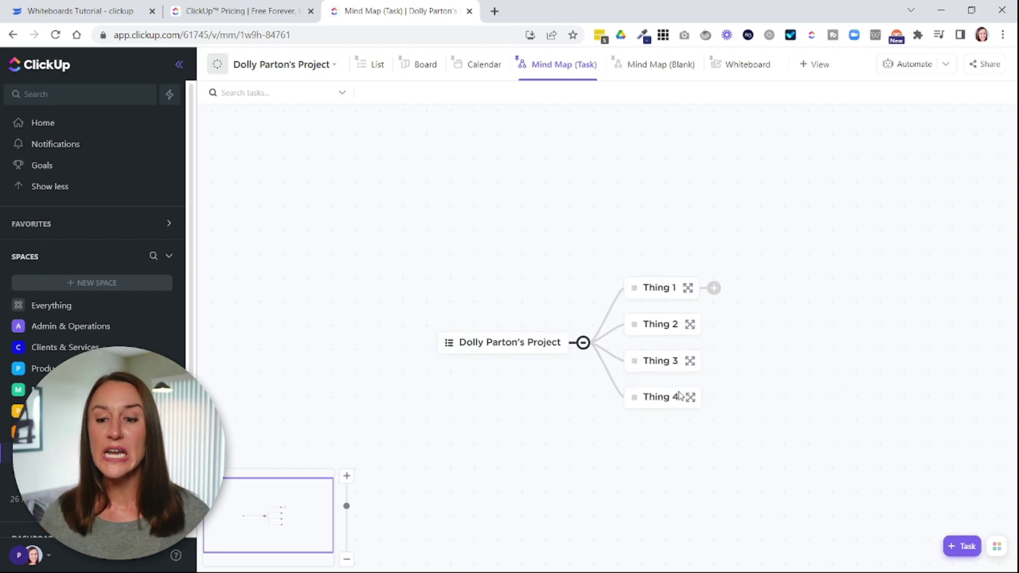
left_click(753, 79)
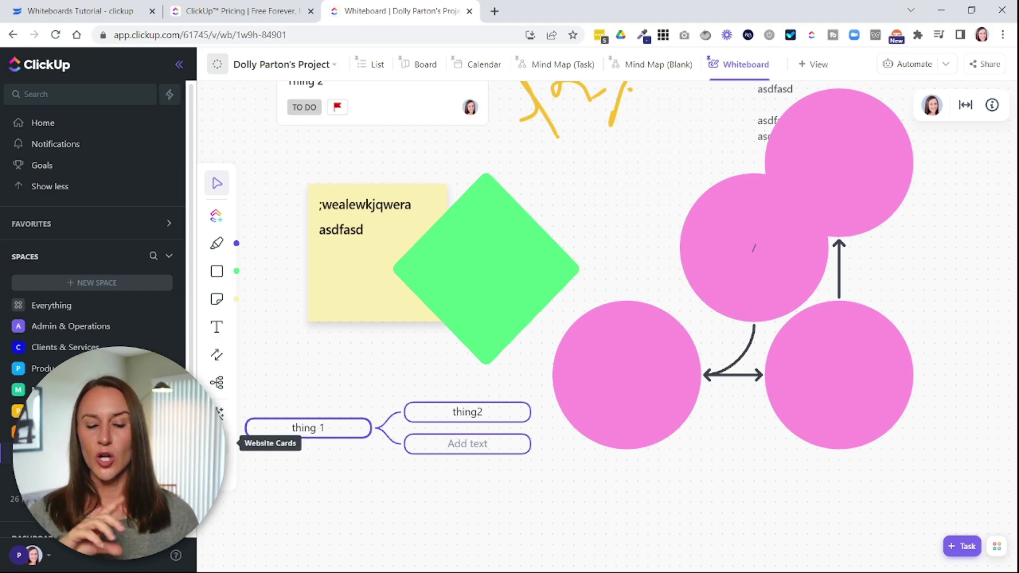
left_click(218, 413)
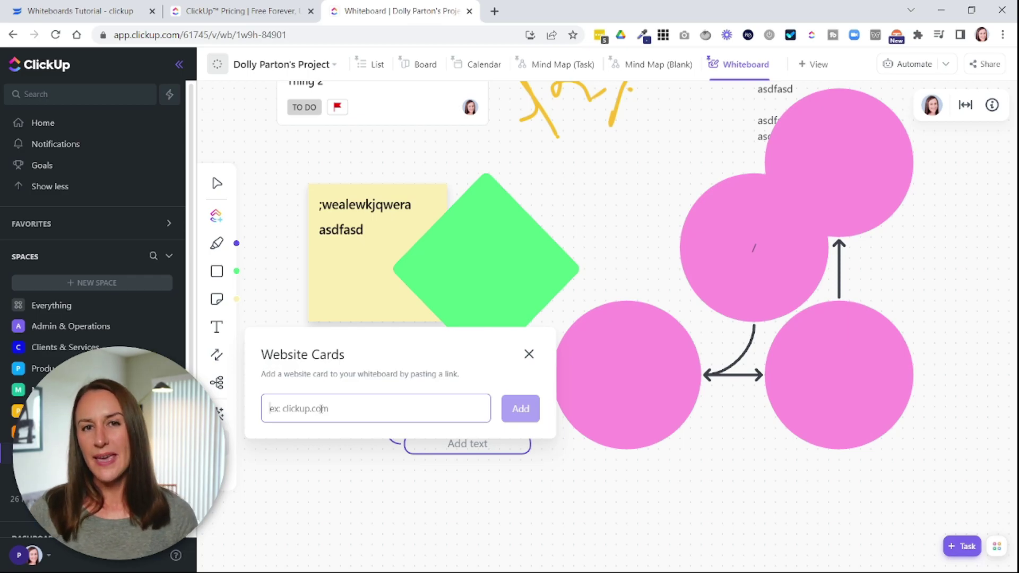
type("www.pru")
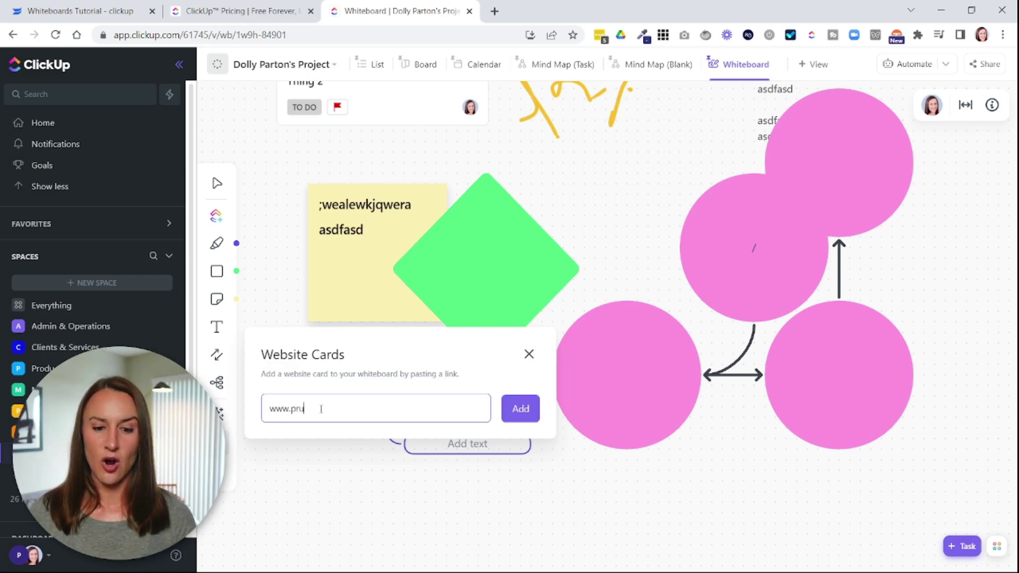
left_click(569, 503)
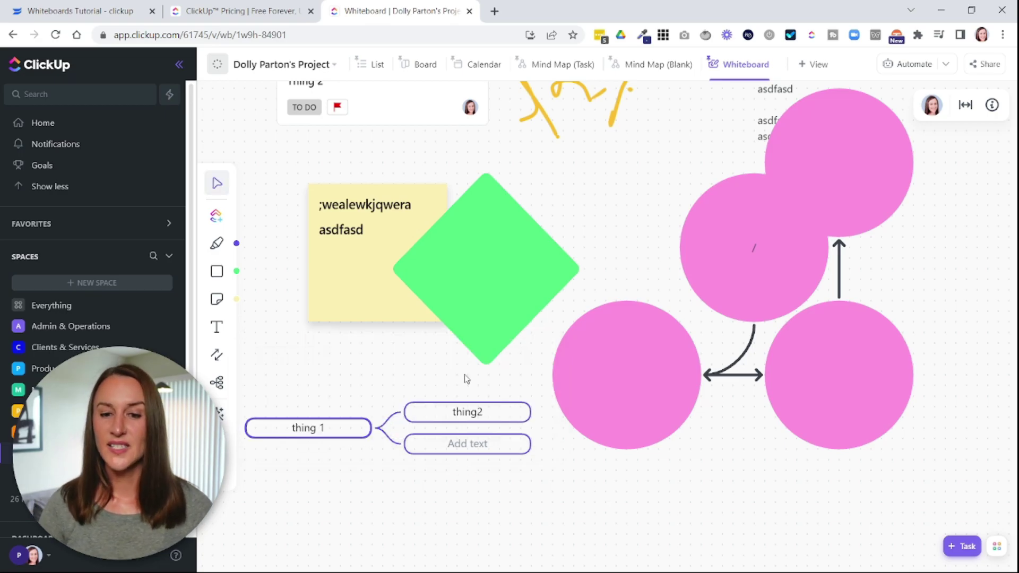
Move the website card below the mind map and the asdfasd text block beside the green diamond.
scroll(616, 408, "down", 5)
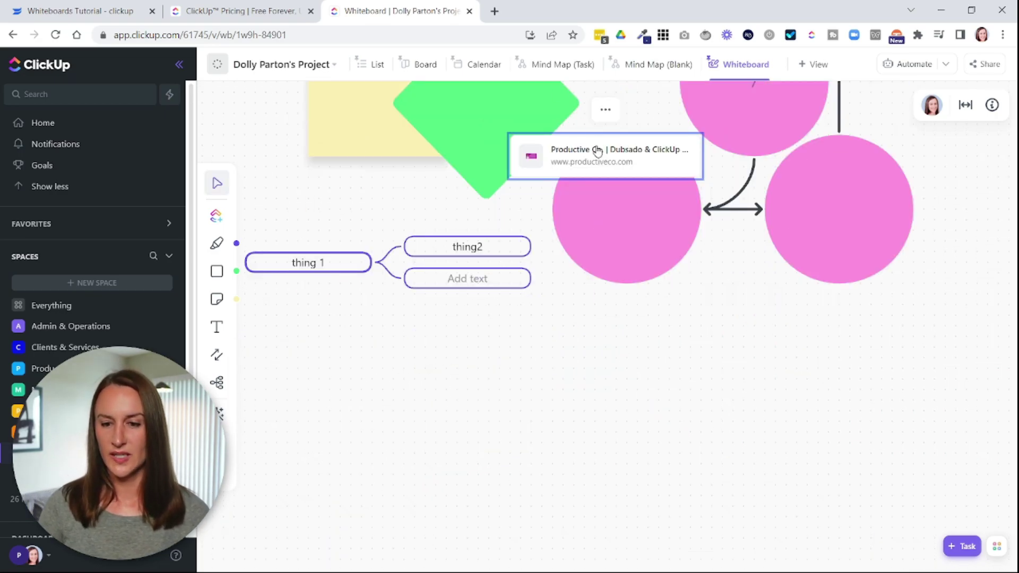
left_click_drag(662, 175, 614, 428)
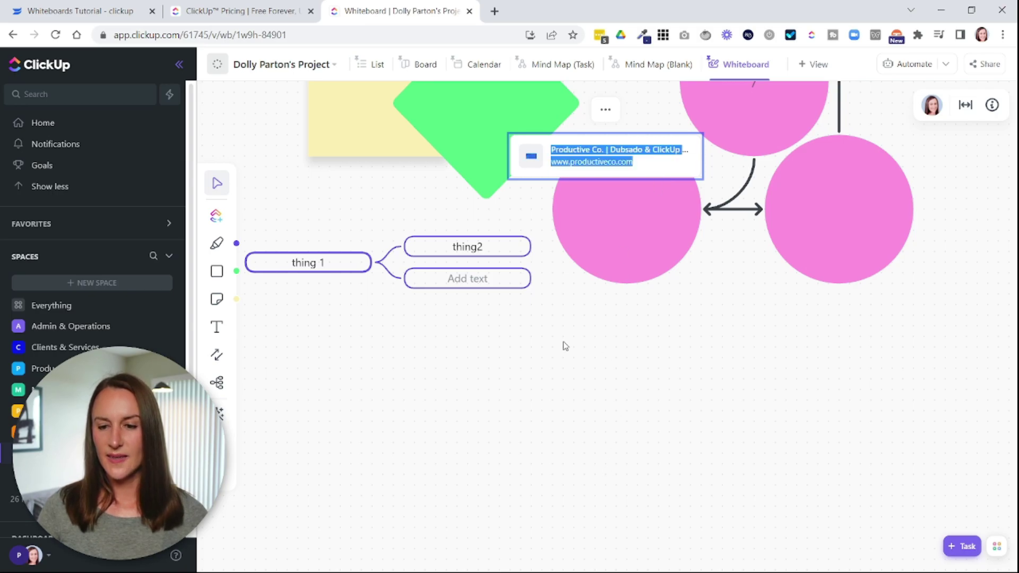
left_click_drag(666, 175, 594, 426)
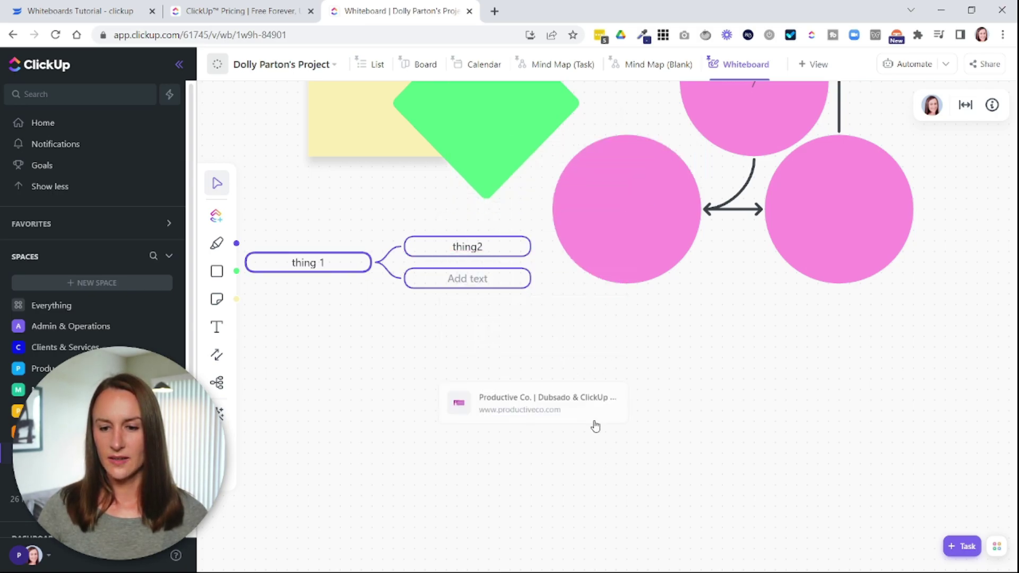
scroll(898, 284, "up", 6)
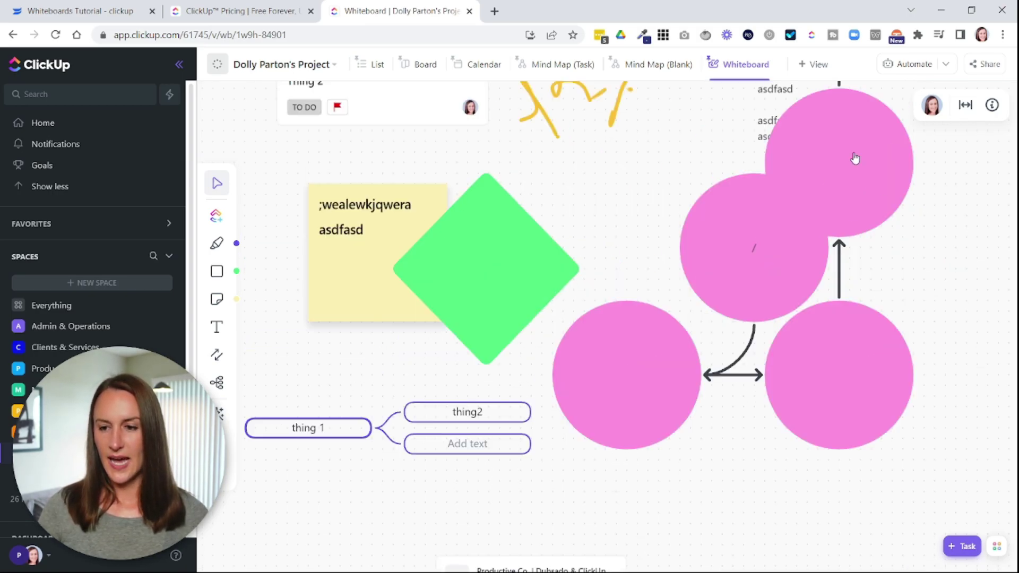
left_click_drag(766, 286, 558, 119)
type("/")
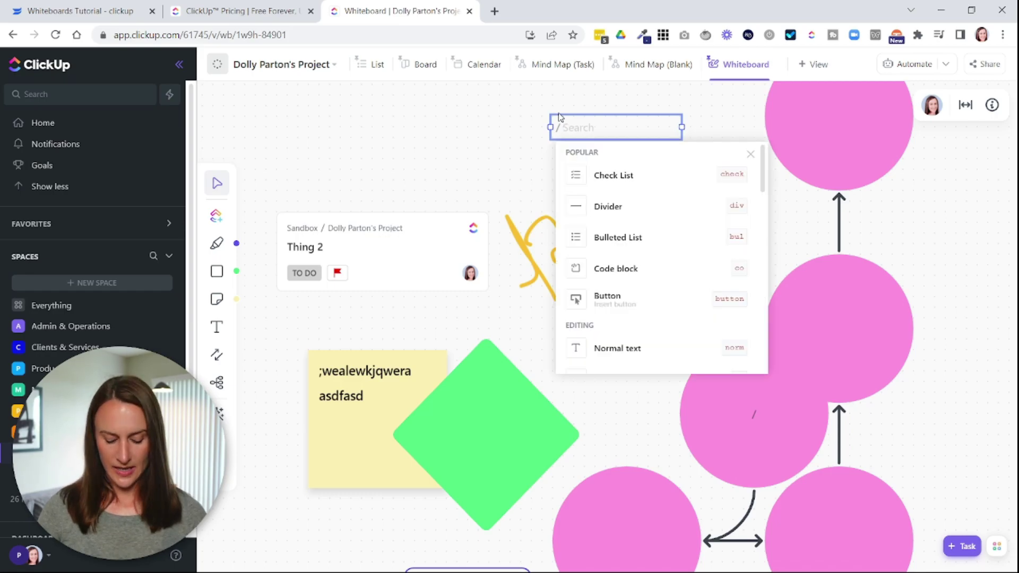
type("lin")
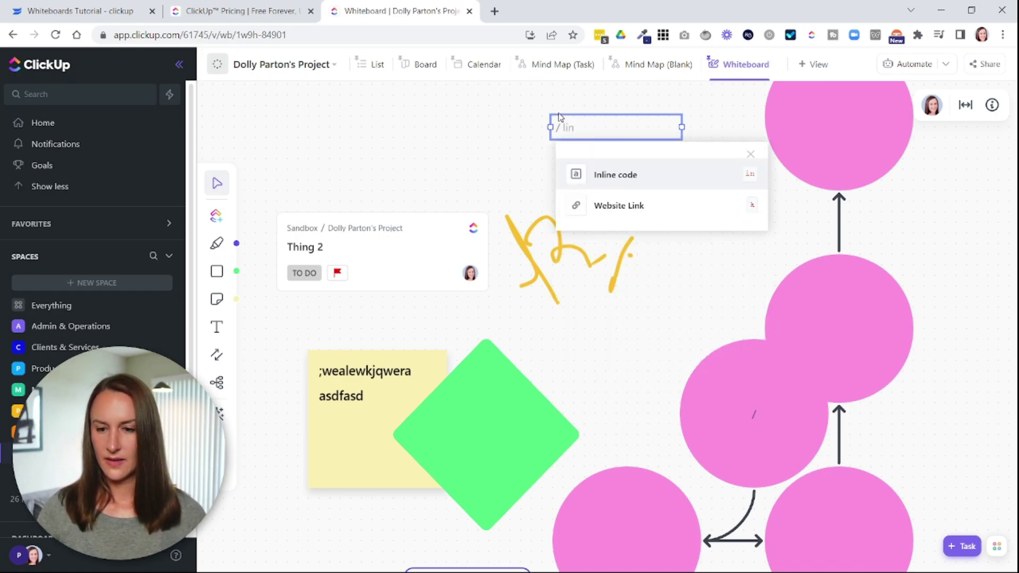
key("Down")
key("Return")
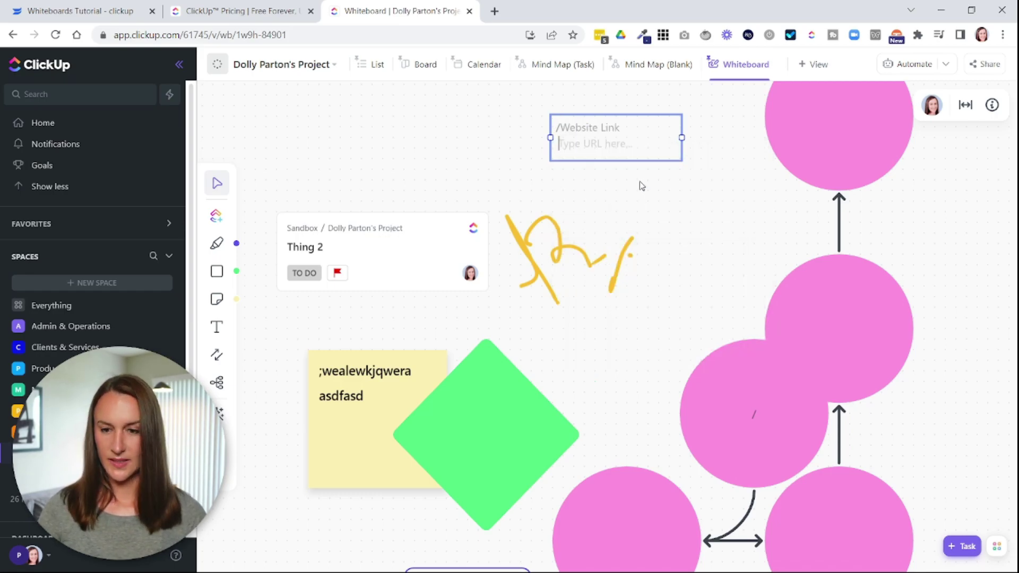
type("www.product")
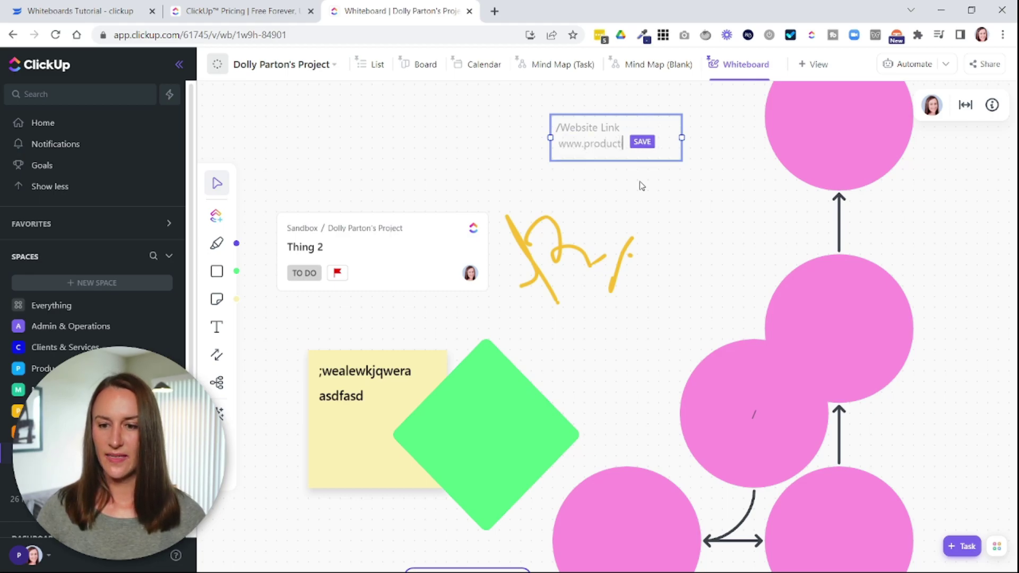
type("ived")
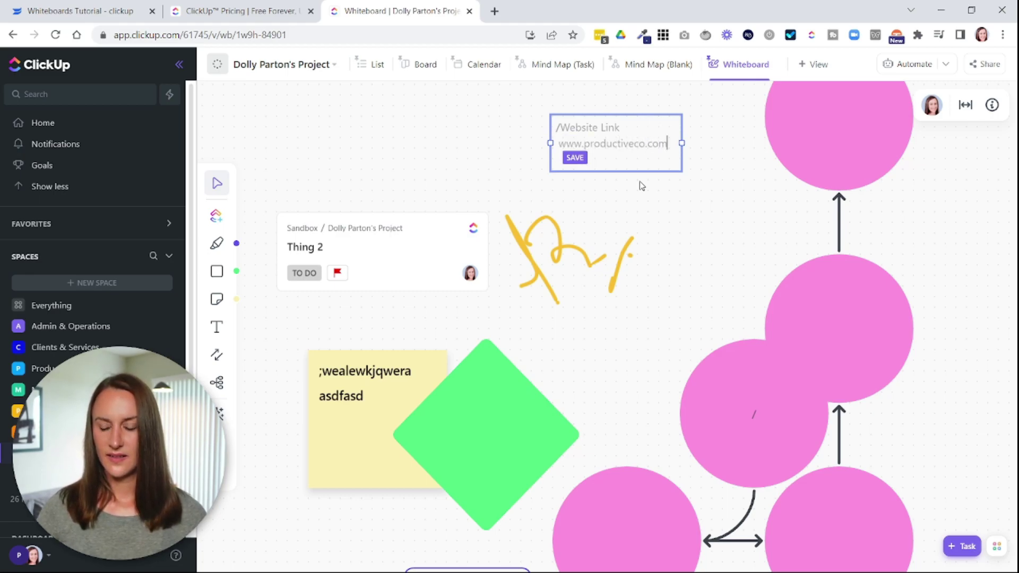
key("Return")
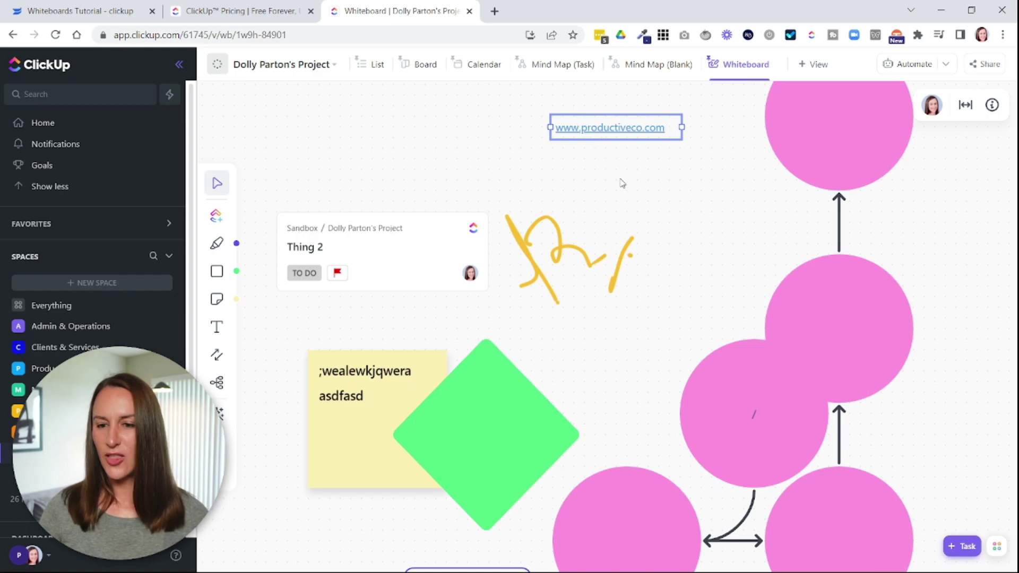
scroll(621, 183, "down", 5)
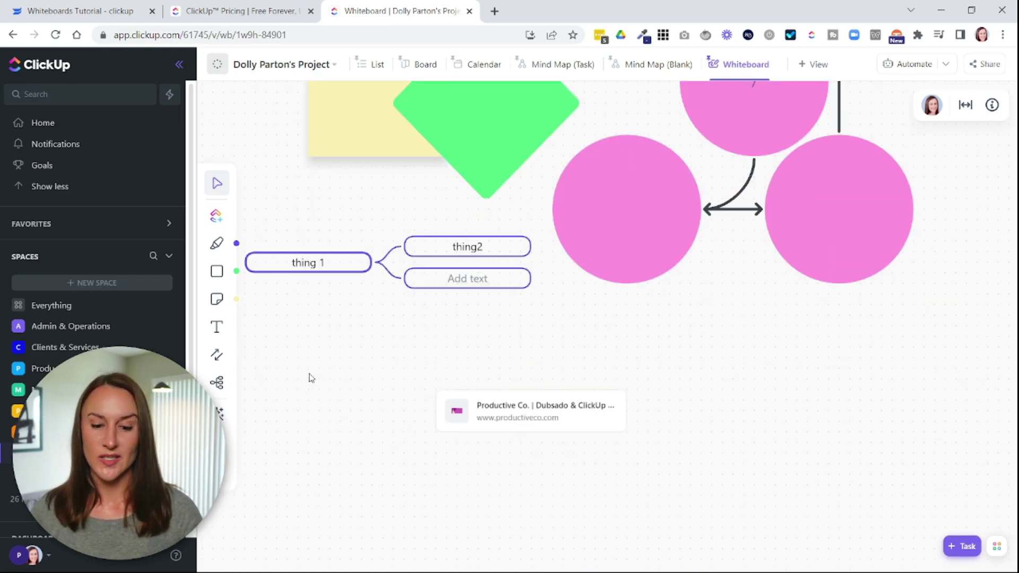
left_click(236, 460)
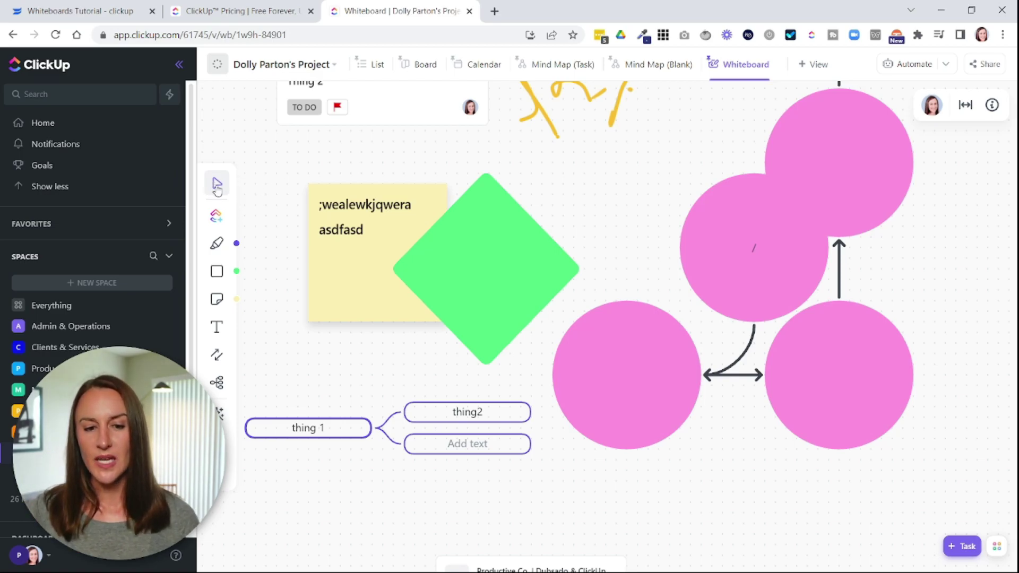
left_click(216, 184)
left_click_drag(637, 191, 563, 228)
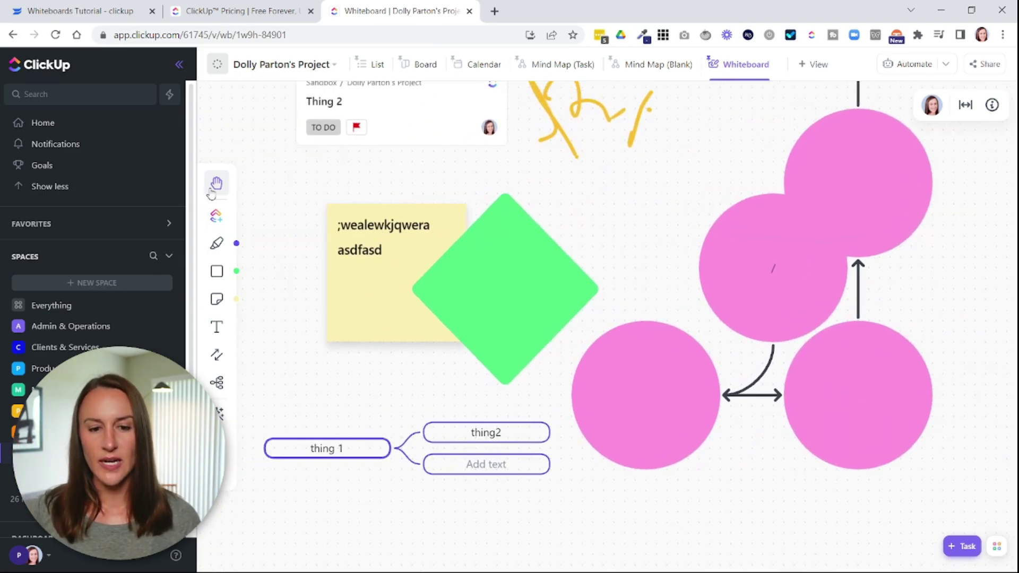
left_click(217, 186)
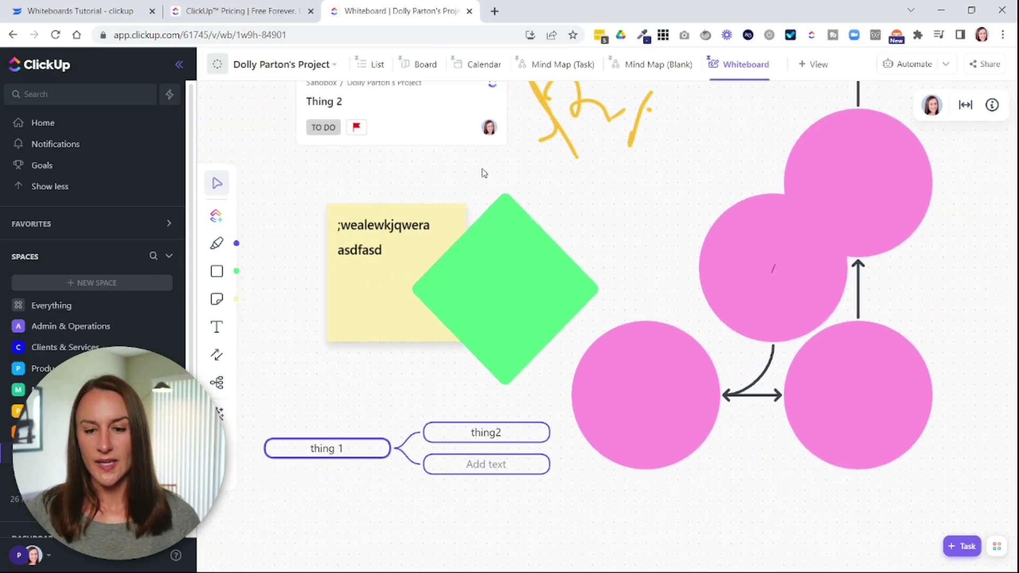
mouse_move(526, 171)
left_mouse_down()
mouse_move(635, 220)
mouse_move(718, 300)
mouse_move(948, 419)
mouse_move(724, 466)
mouse_move(320, 175)
mouse_move(769, 175)
mouse_move(1011, 470)
mouse_move(850, 487)
left_mouse_up()
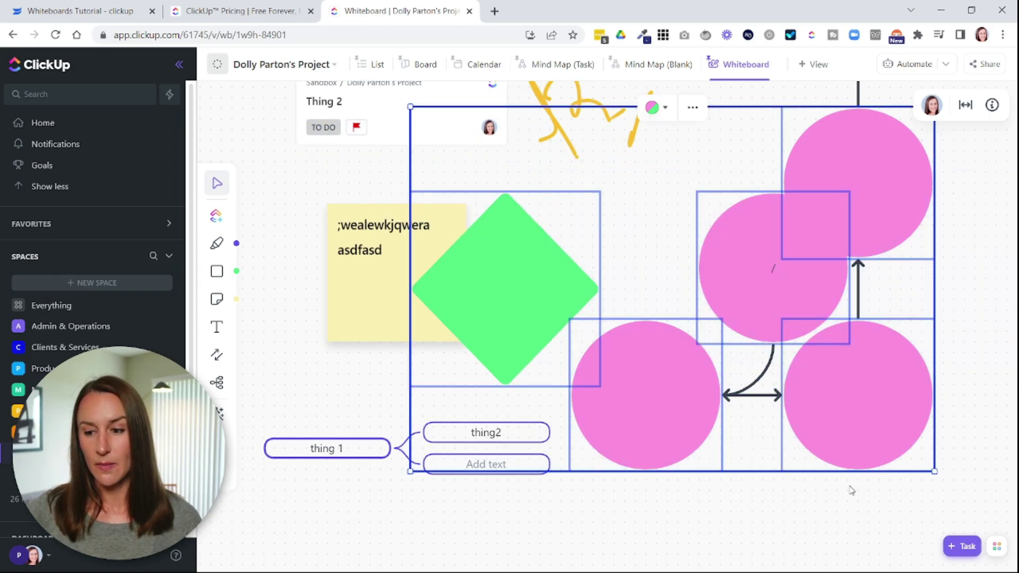
left_click(792, 508)
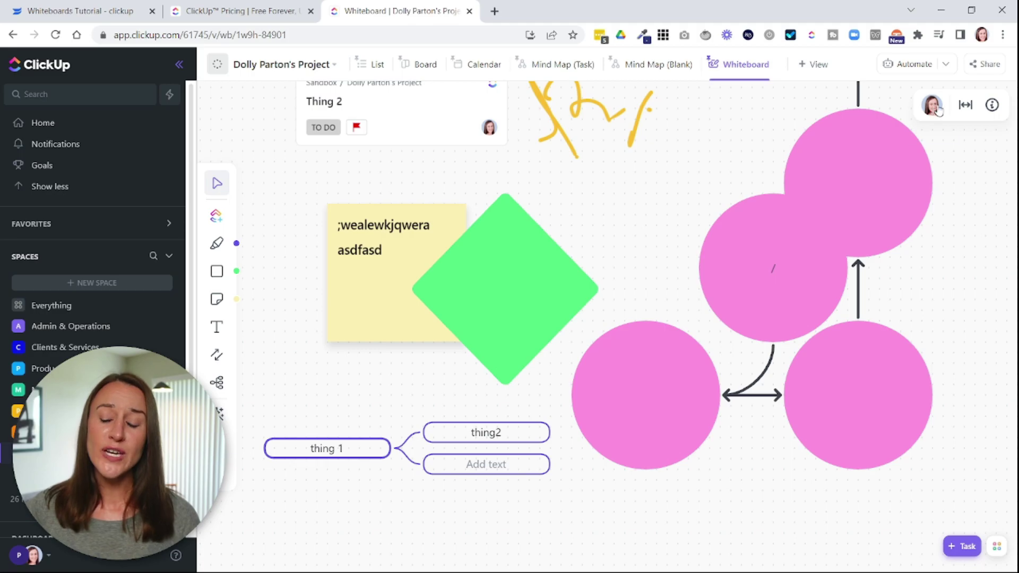
Fit all whiteboard content to the screen, then view and close the Whiteboard Hotkeys list.
left_click(967, 106)
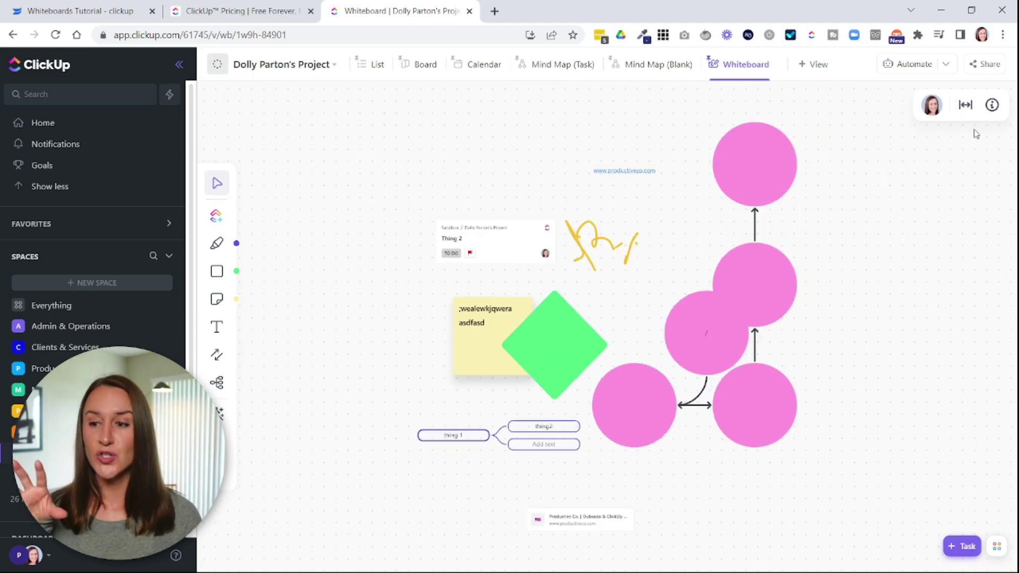
left_click(992, 106)
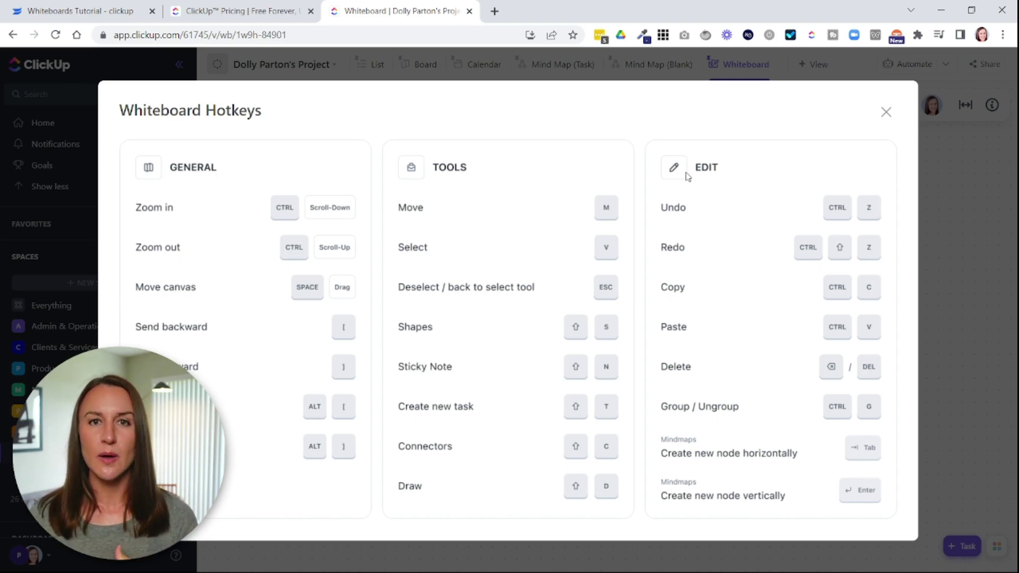
left_click(885, 112)
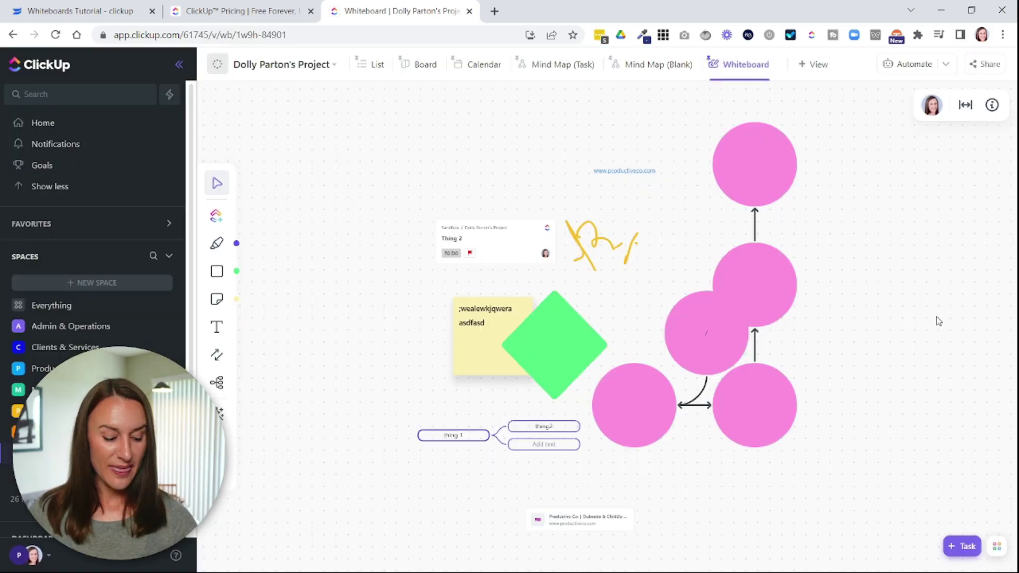